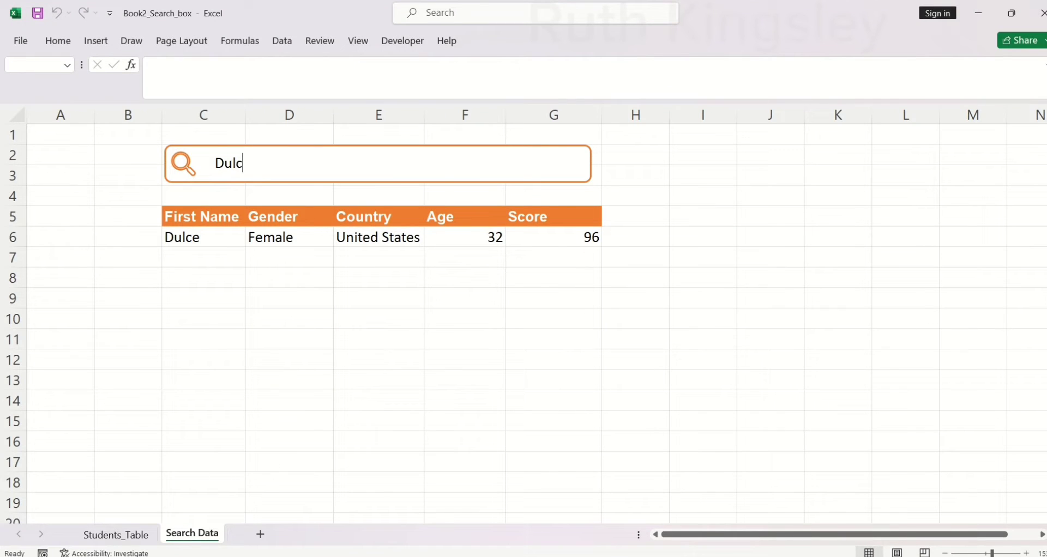
- Search the student list for 'mara' and then 'Ruth', clearing each search afterward
key("BackSpace")
key("BackSpace")
key("BackSpace")
key("BackSpace")
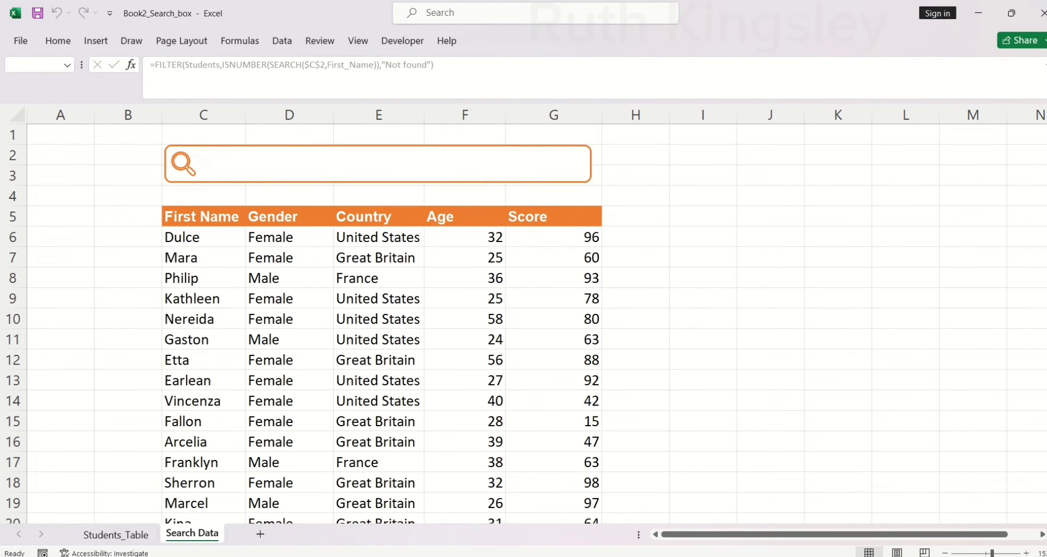
type("mara")
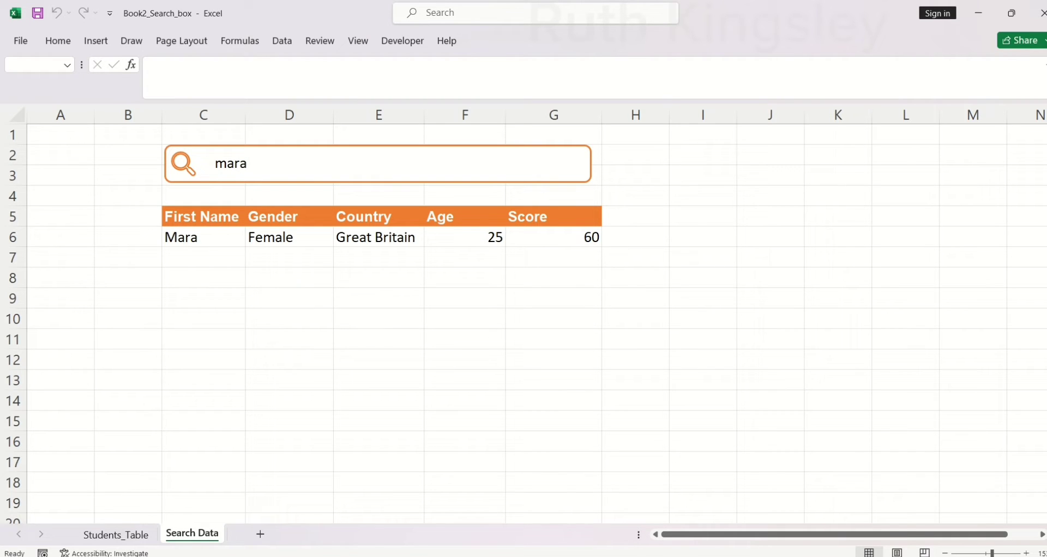
key("BackSpace")
key("BackSpace")
key("BackSpace")
key("BackSpace")
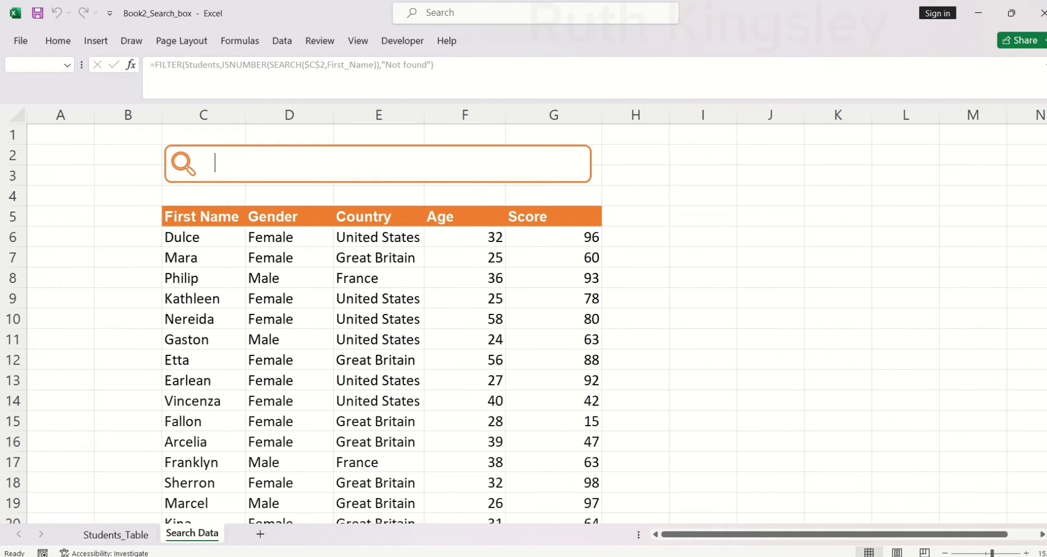
type("Ruth")
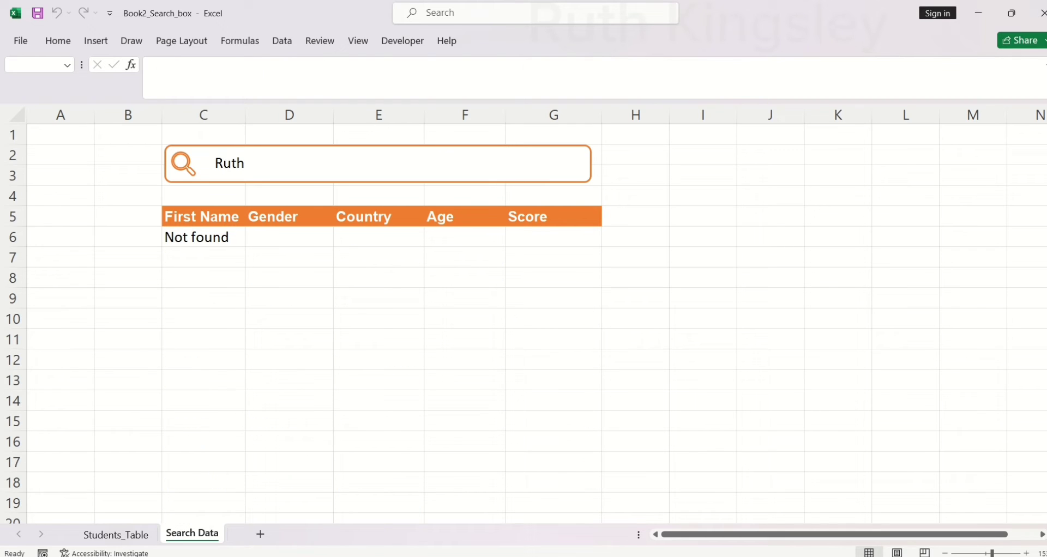
key("BackSpace")
key("BackSpace")
key("BackSpace")
key("BackSpace")
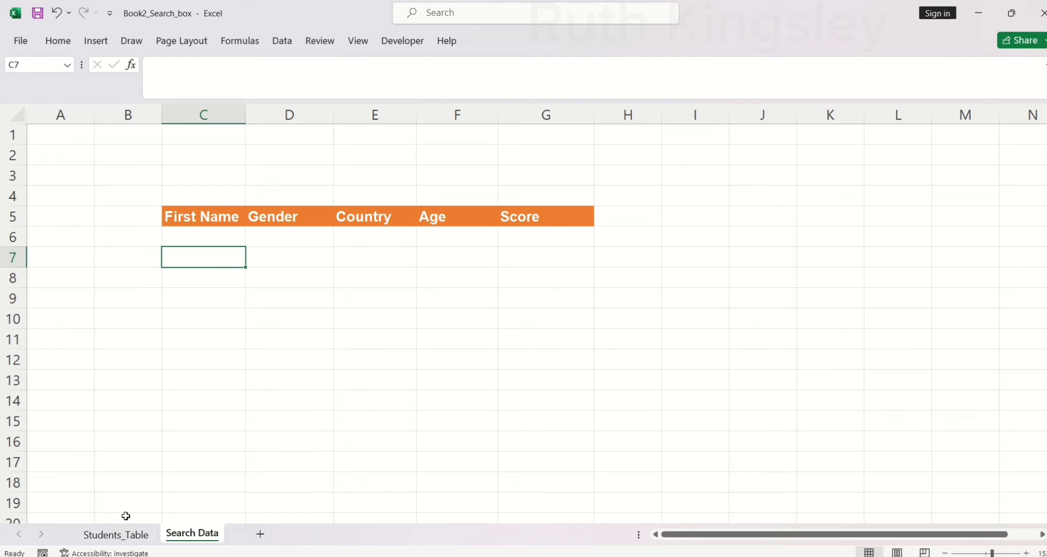
- Convert the Students_Table data in A1:E51 into an Excel table with headers
left_click(115, 536)
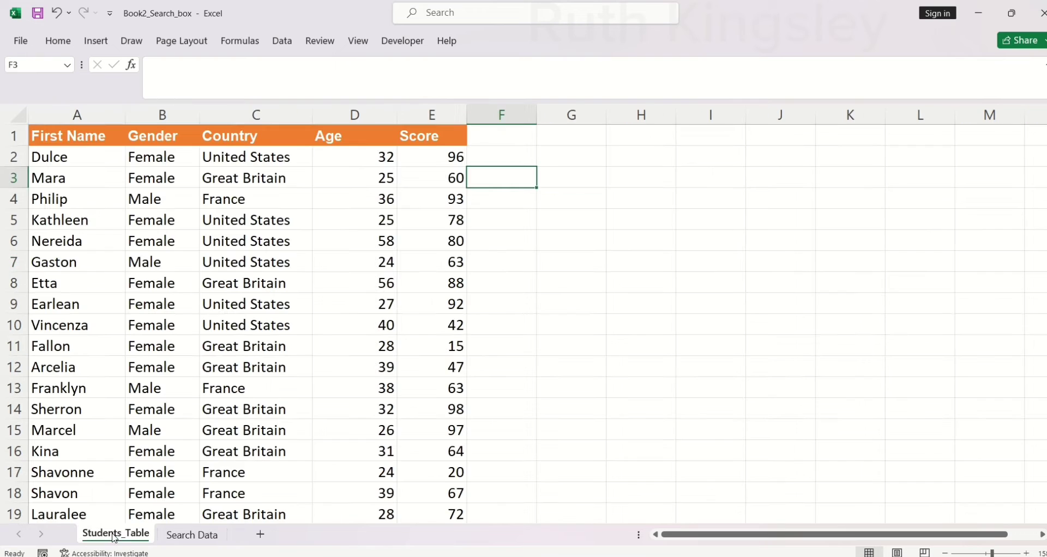
left_click(180, 267)
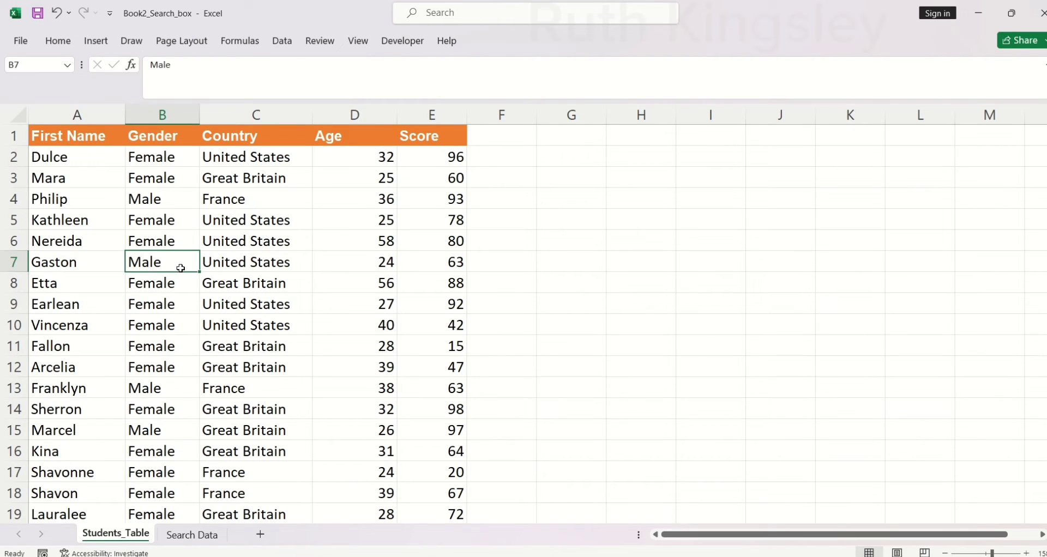
key("ctrl+a")
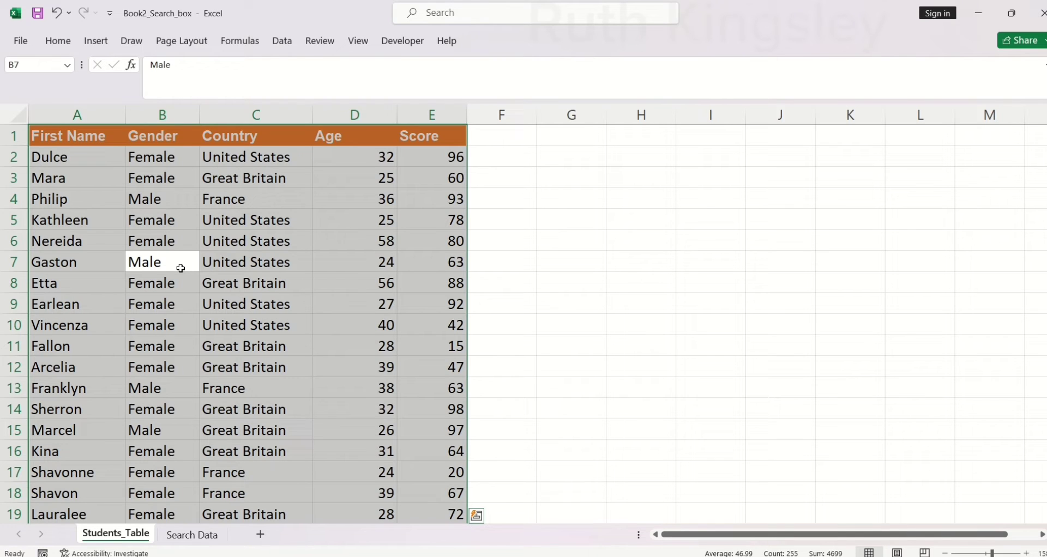
key("ctrl+t")
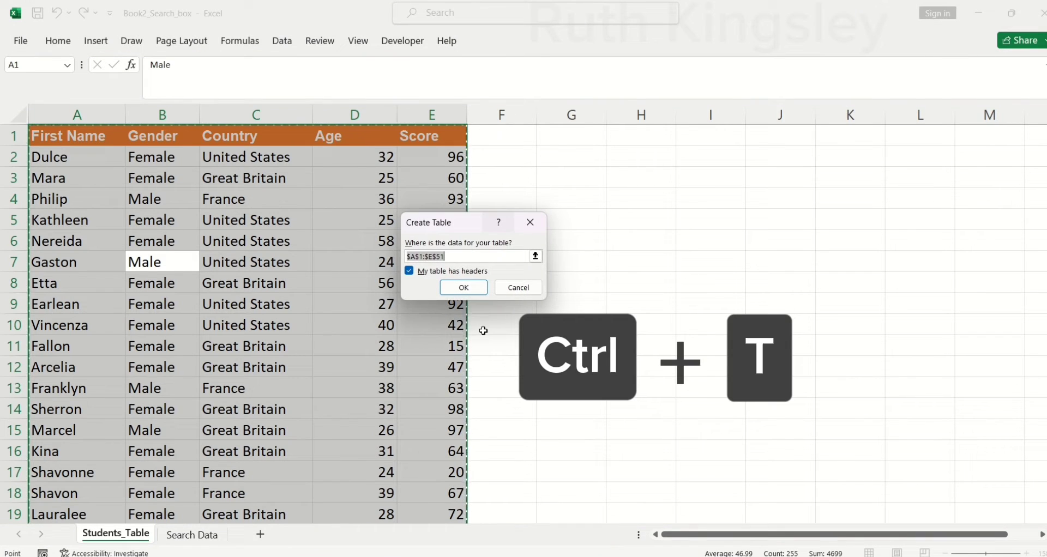
left_click(463, 288)
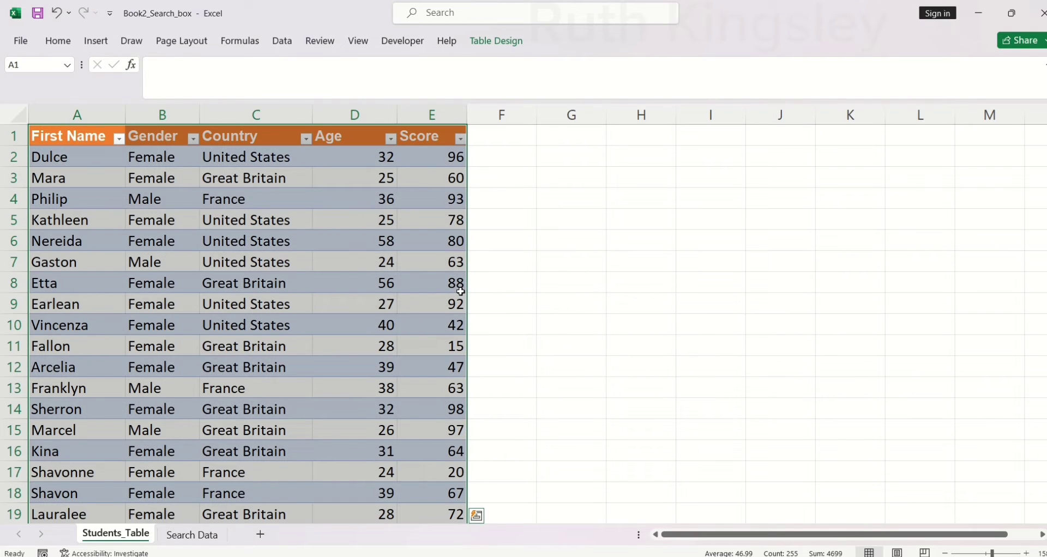
- Hide the table's filter buttons and apply an orange table style
left_click(503, 44)
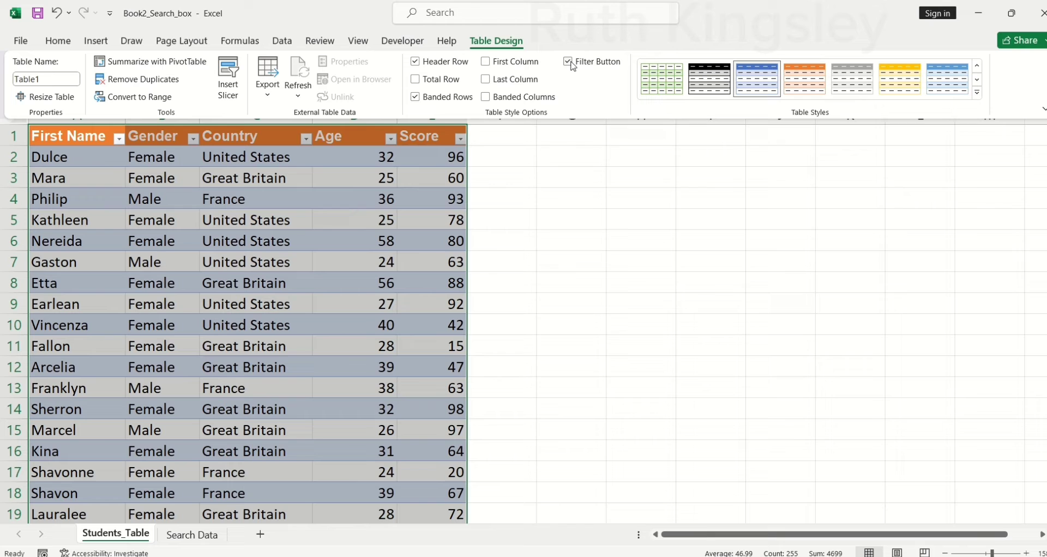
left_click(572, 66)
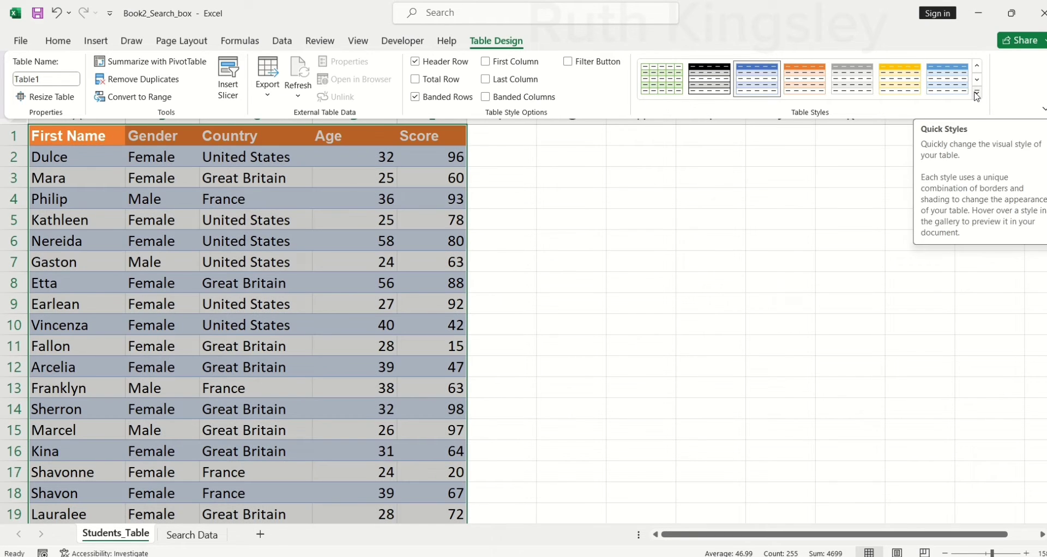
left_click(976, 95)
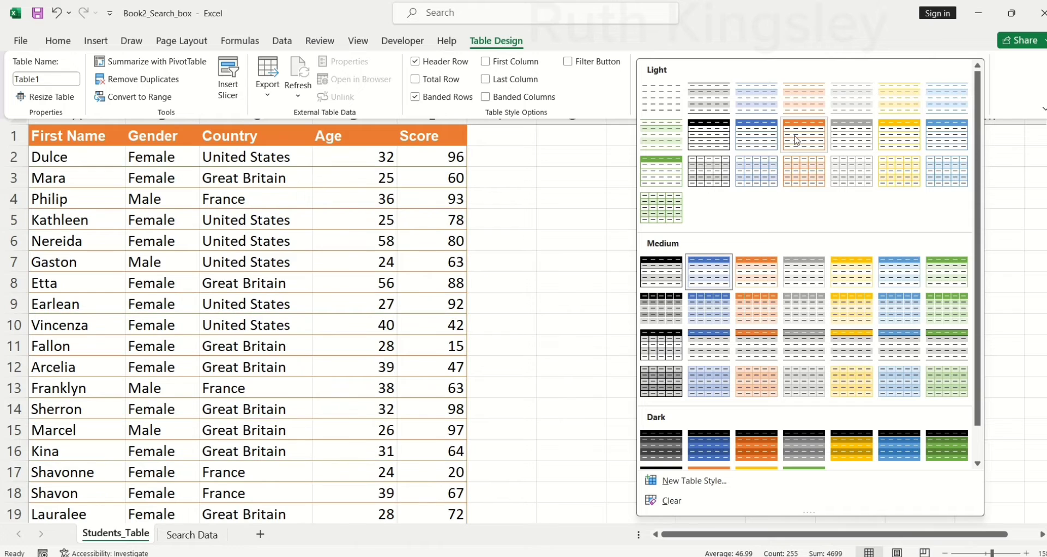
left_click(797, 140)
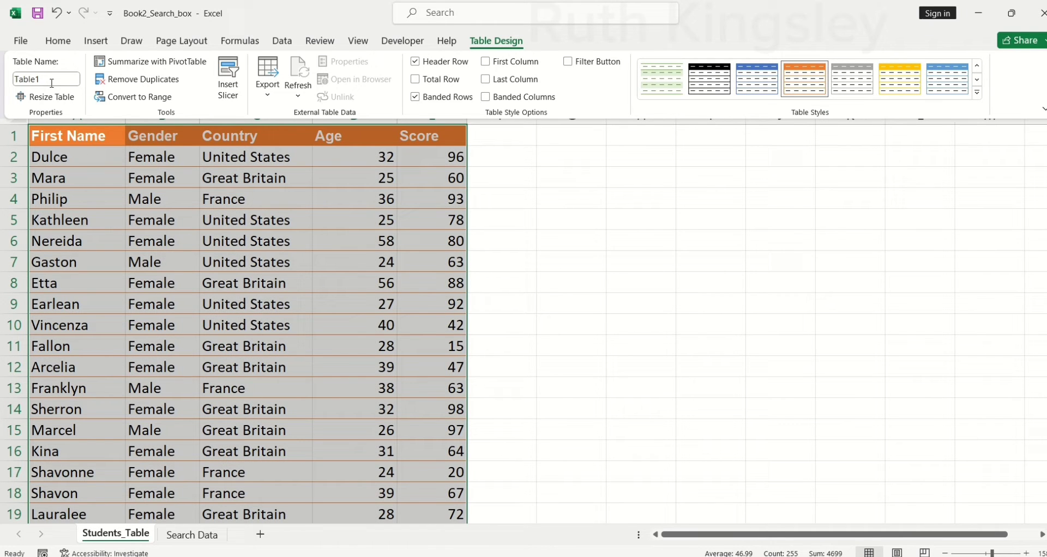
- Rename the table from Table1 to Students
left_click(50, 81)
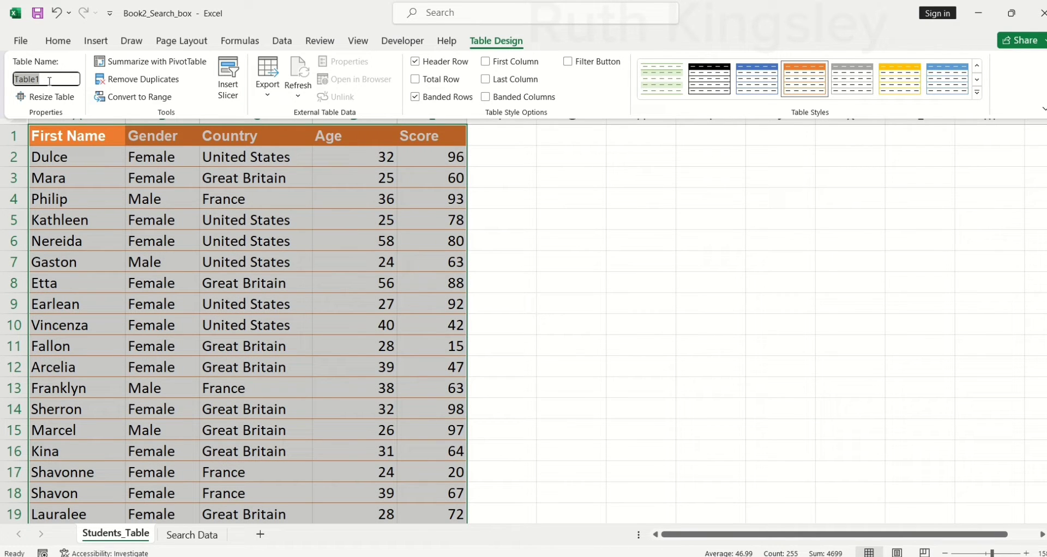
type("Students")
key("Return")
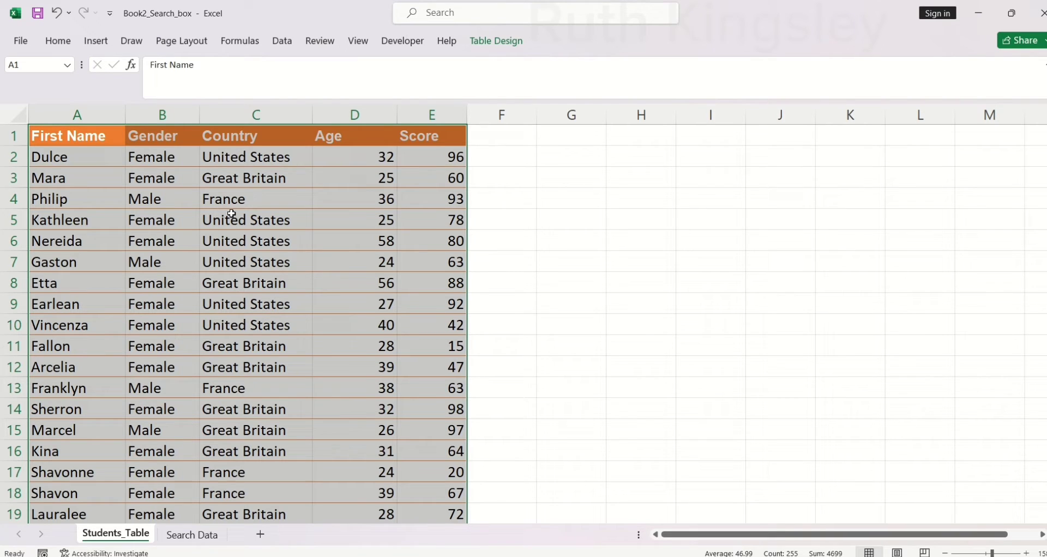
- Create names from the table's top row only, with Left column unchecked
key("ctrl+shift+F3")
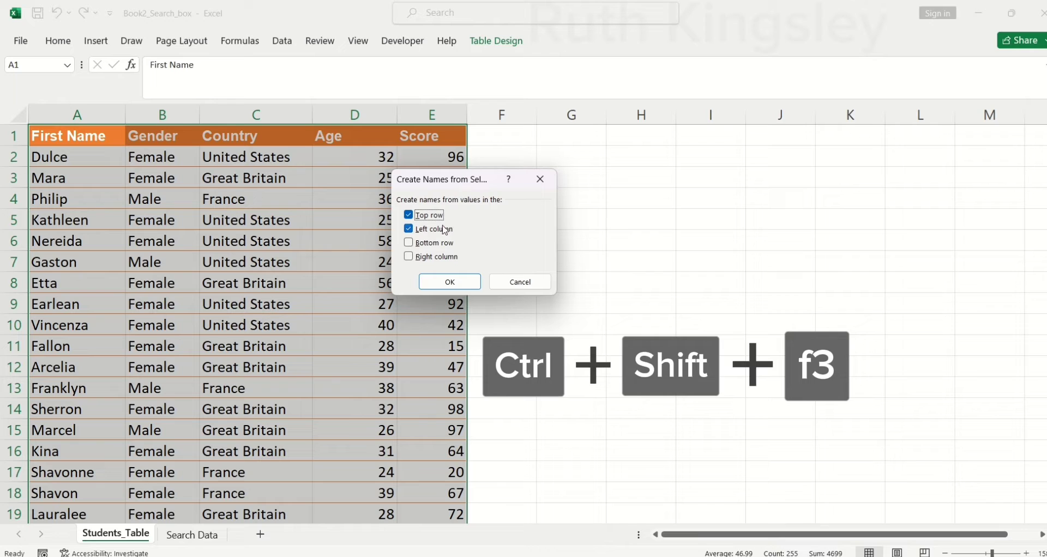
left_click(409, 230)
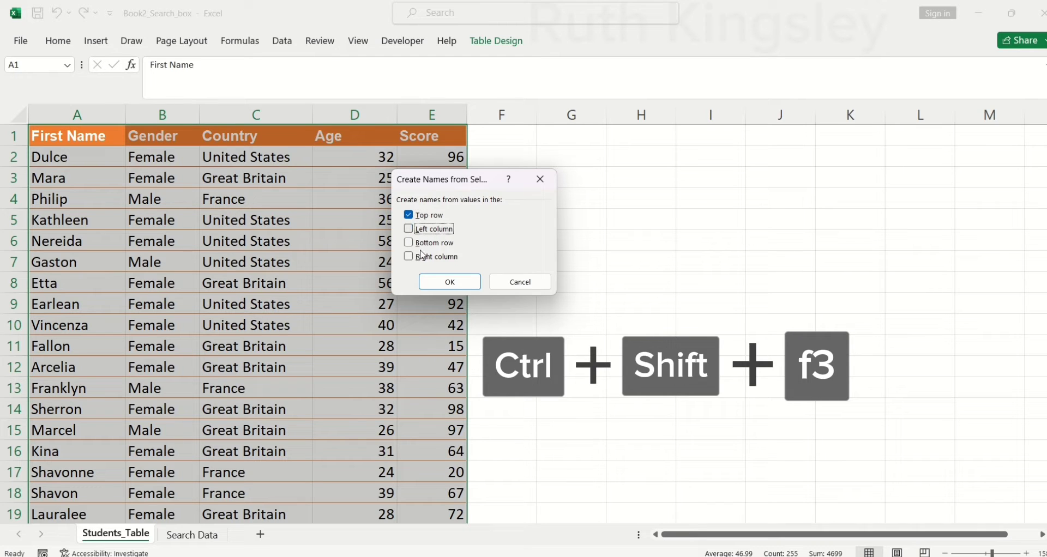
left_click(441, 282)
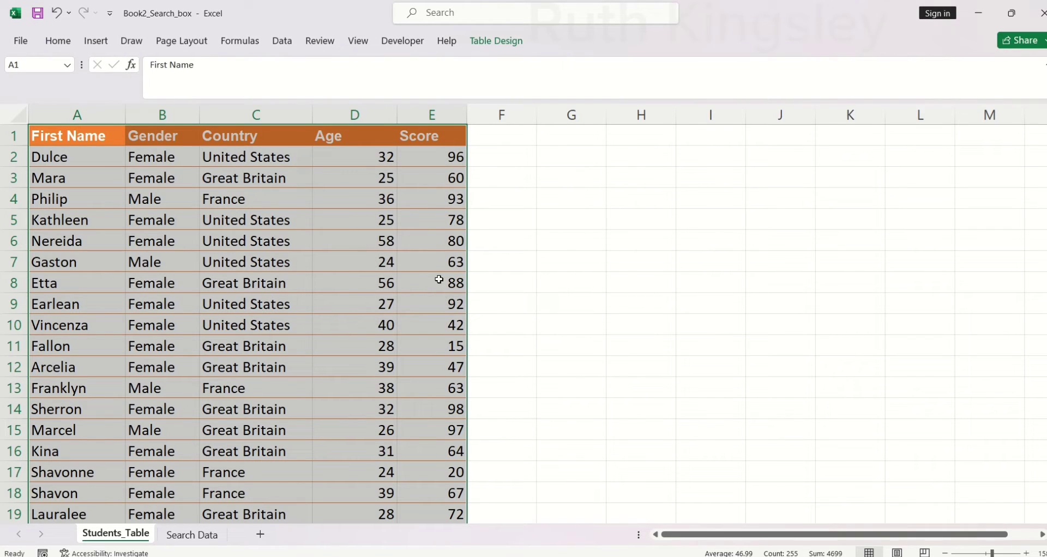
- On Search Data, draw a rounded rectangle across rows 2–3 above the headers
left_click(193, 539)
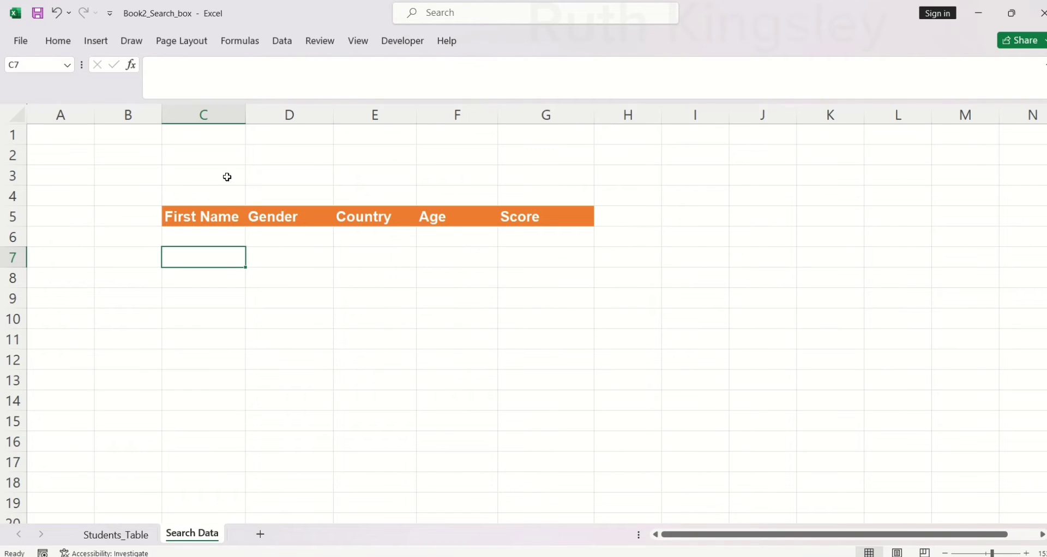
left_click(96, 41)
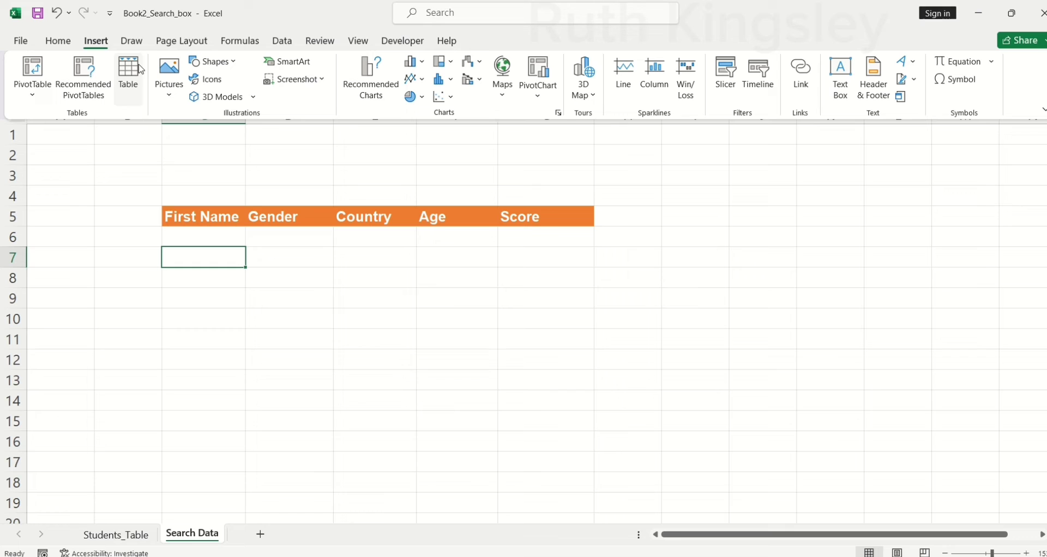
left_click(213, 61)
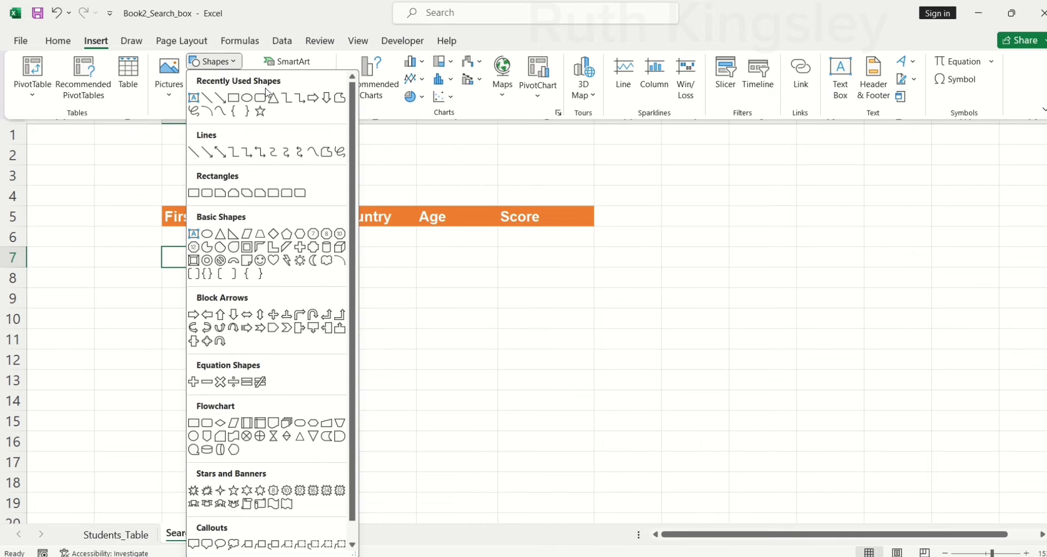
left_click(260, 99)
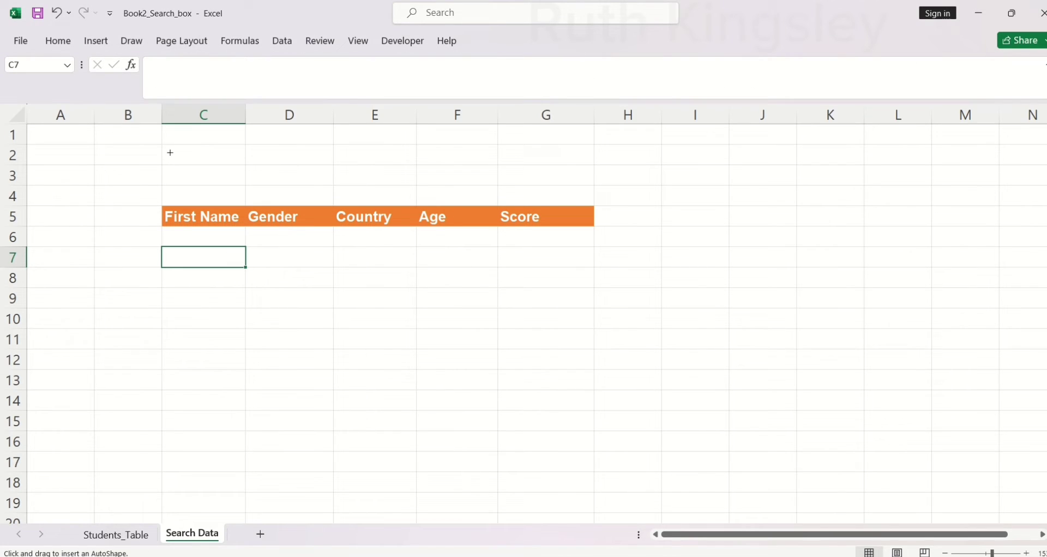
left_click_drag(167, 148, 587, 185)
left_click_drag(362, 168, 361, 165)
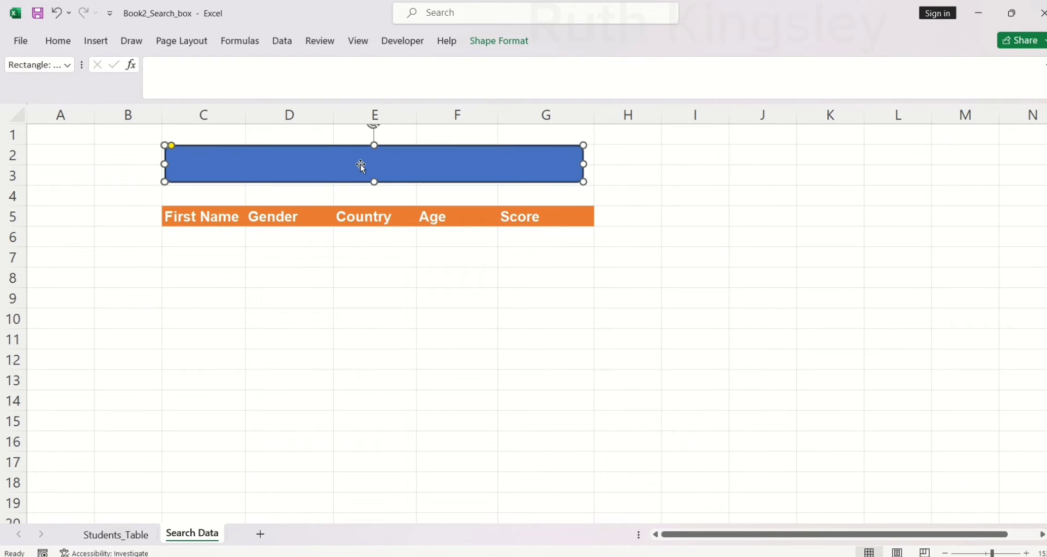
- Give the rectangle the orange-outline shape style and deselect it
left_click(484, 47)
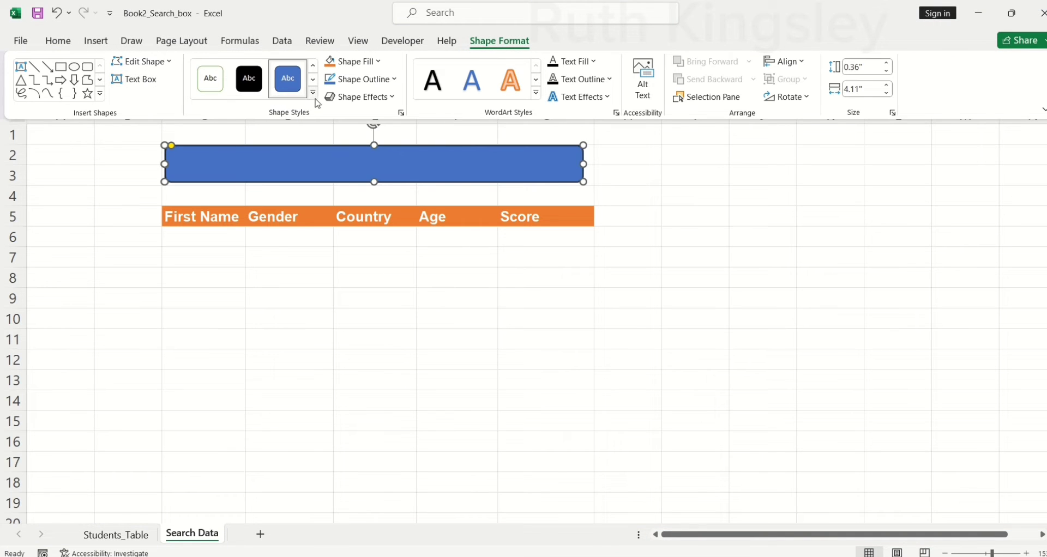
left_click(313, 93)
left_click(286, 118)
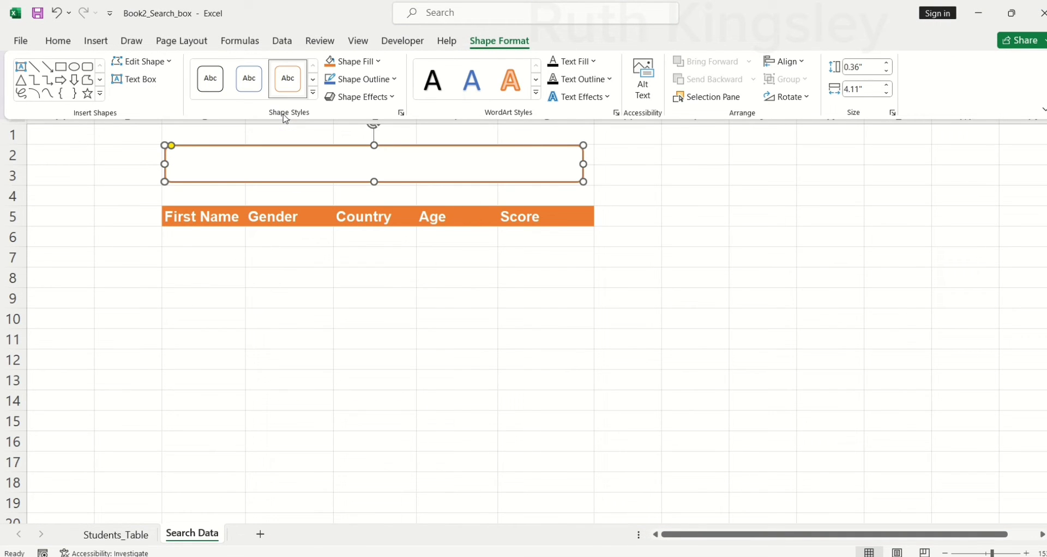
left_click(222, 260)
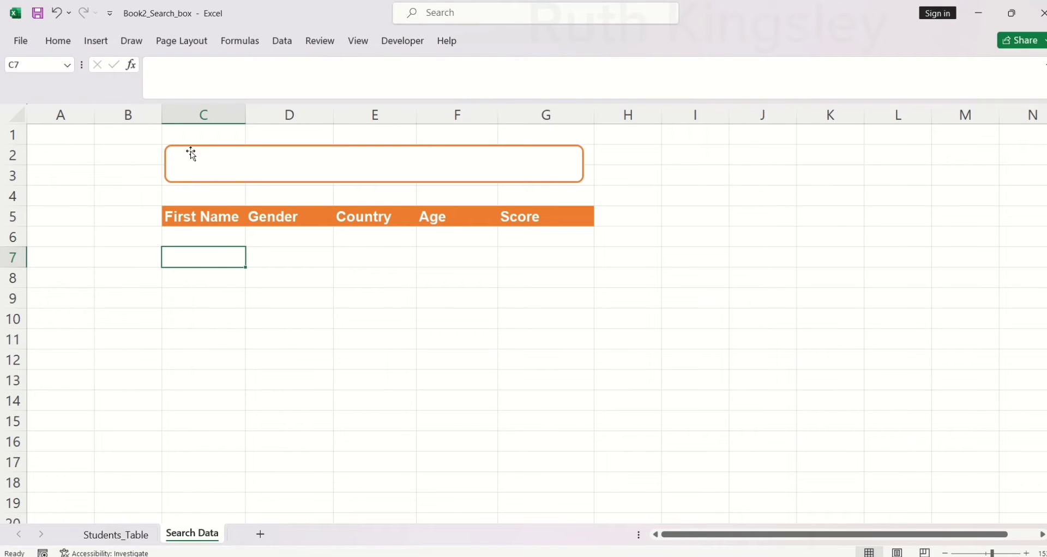
- Open Stock Images on the Icons tab and place the cursor in its search field
left_click(96, 41)
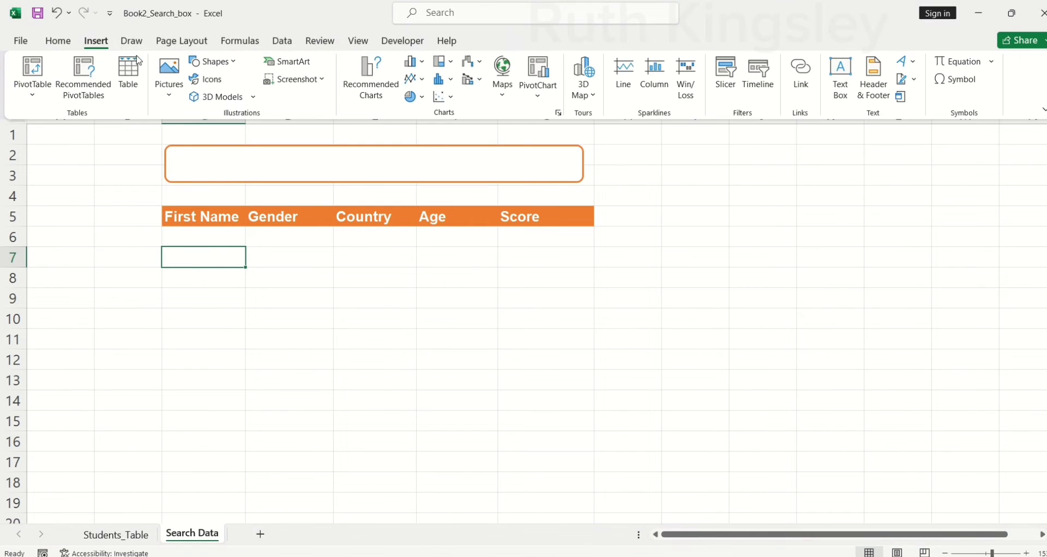
left_click(169, 81)
left_click(197, 159)
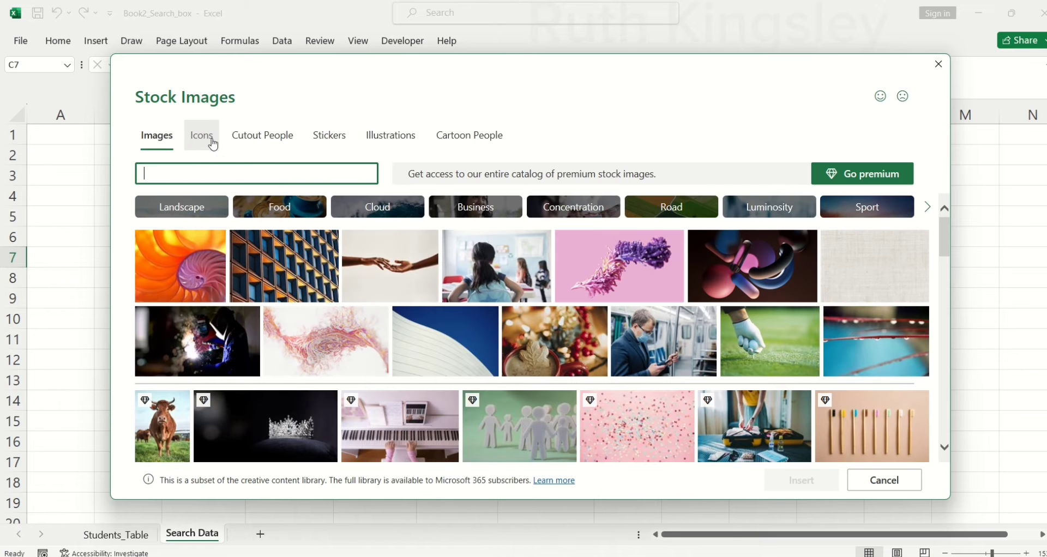
left_click(211, 143)
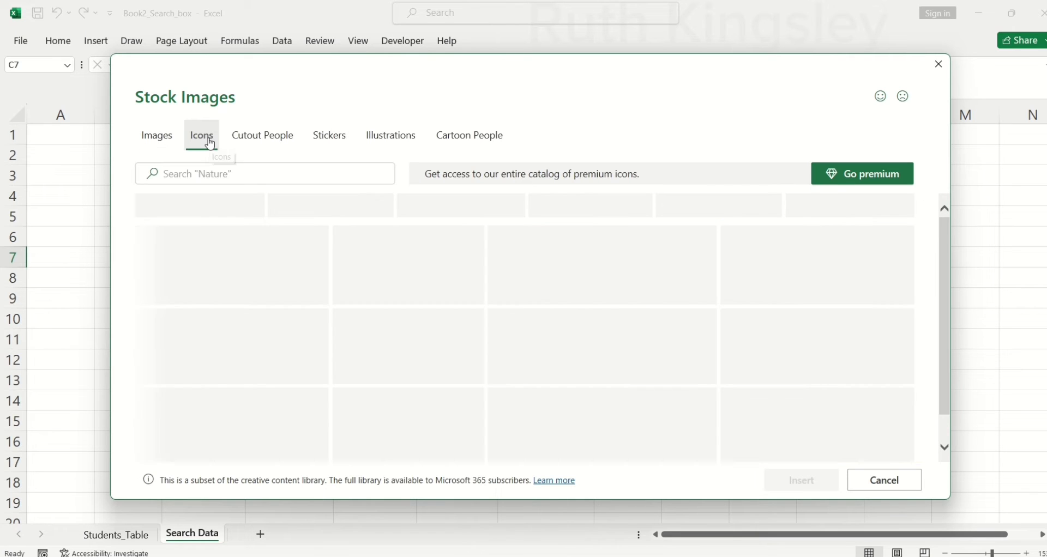
left_click(213, 174)
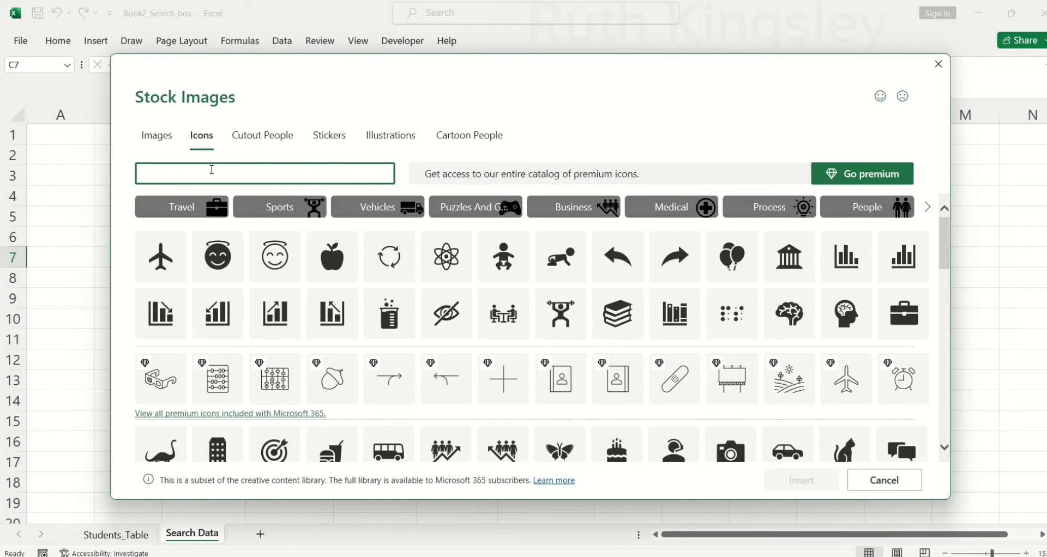
- Insert the magnifying-glass icon found by 'search' and shrink it into the box
type("search")
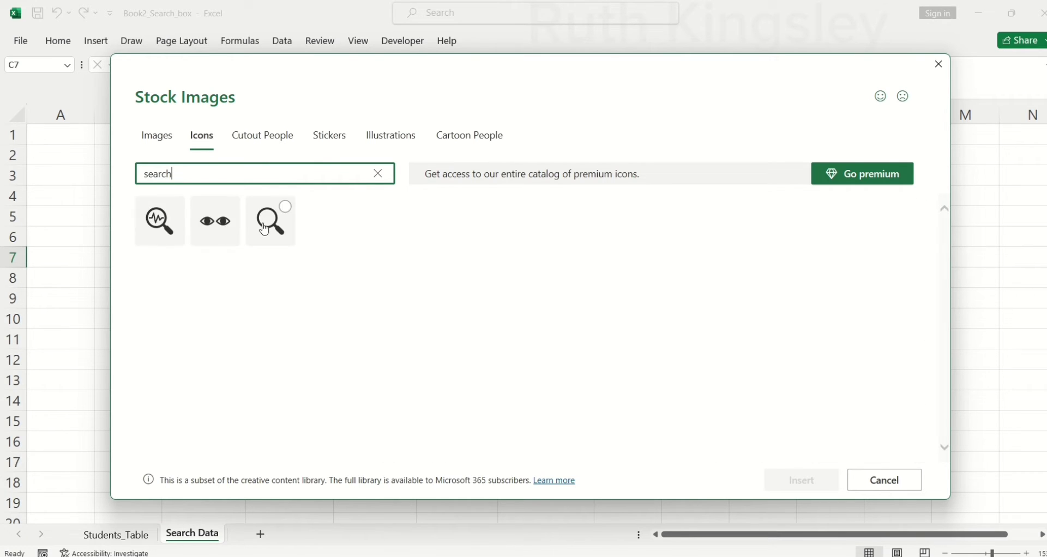
left_click(267, 228)
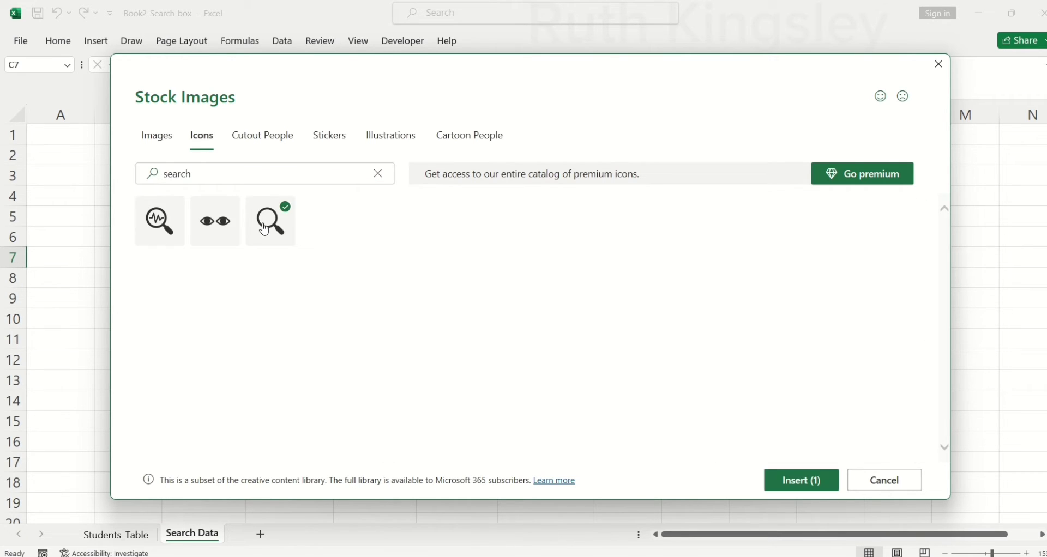
left_click(794, 481)
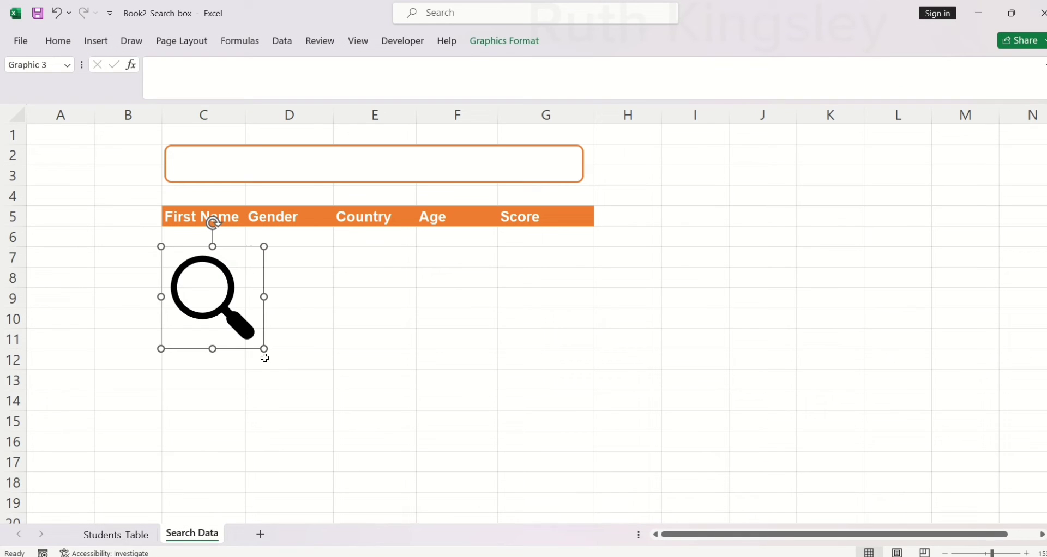
left_click_drag(264, 350, 199, 178)
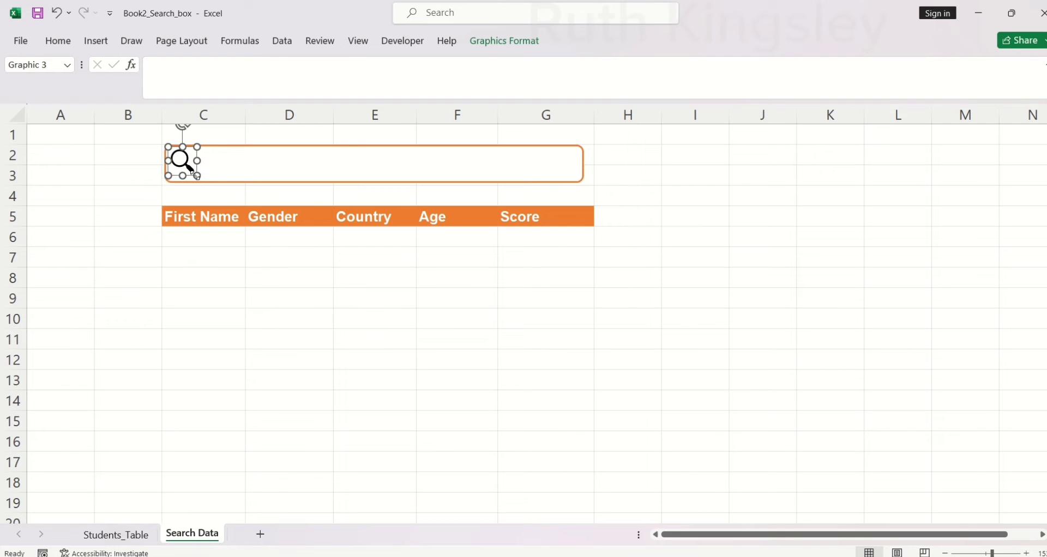
- Apply an orange graphics style to the magnifier and deselect it
left_click(488, 47)
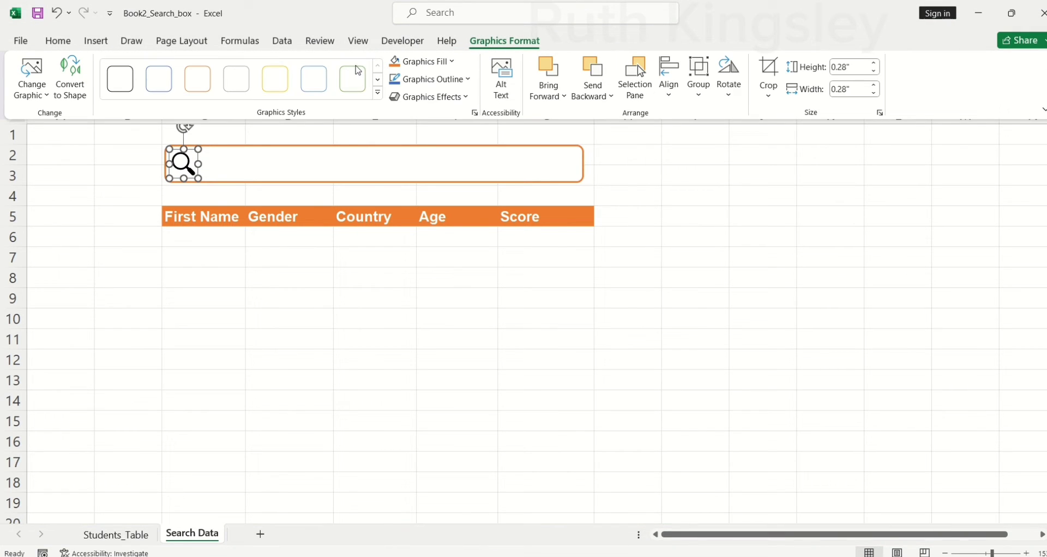
left_click(210, 88)
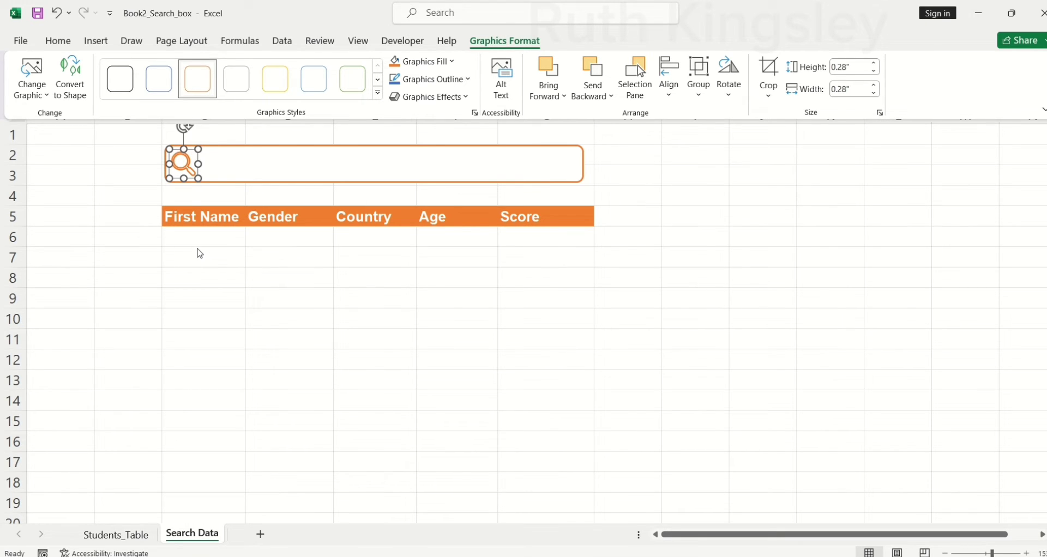
left_click(197, 250)
left_click(198, 249)
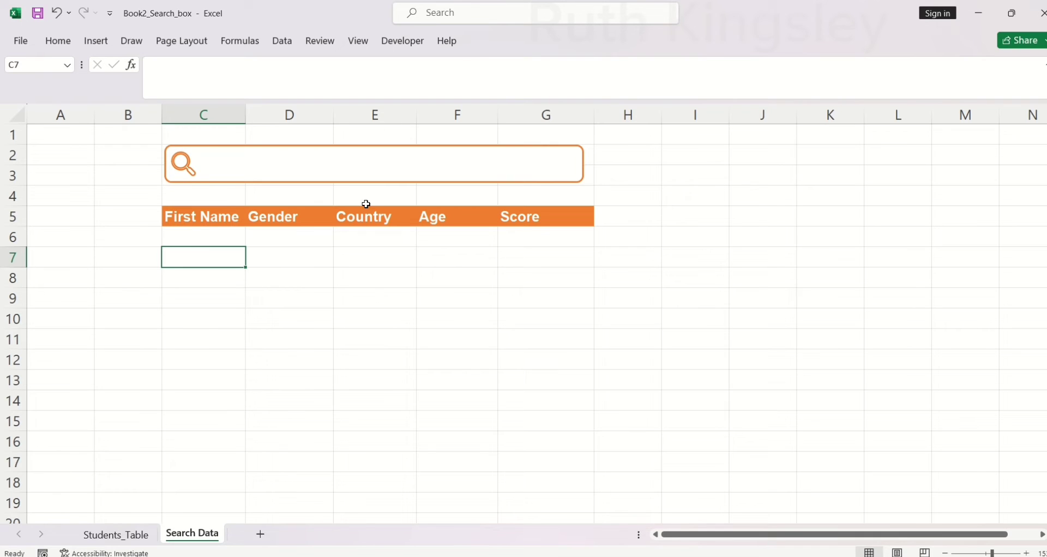
- Draw an ActiveX text box inside the search box, right of the magnifier
left_click(401, 42)
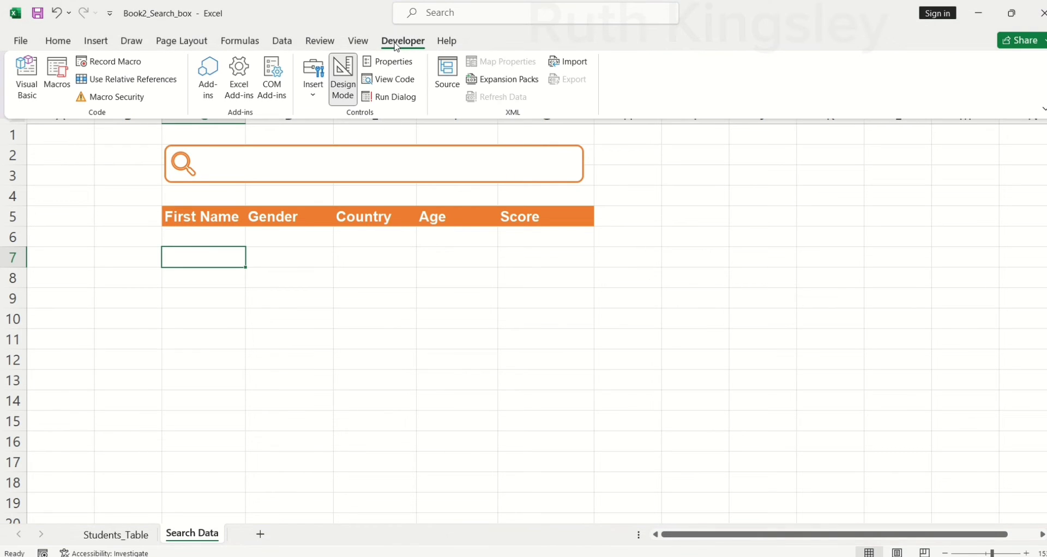
left_click(314, 97)
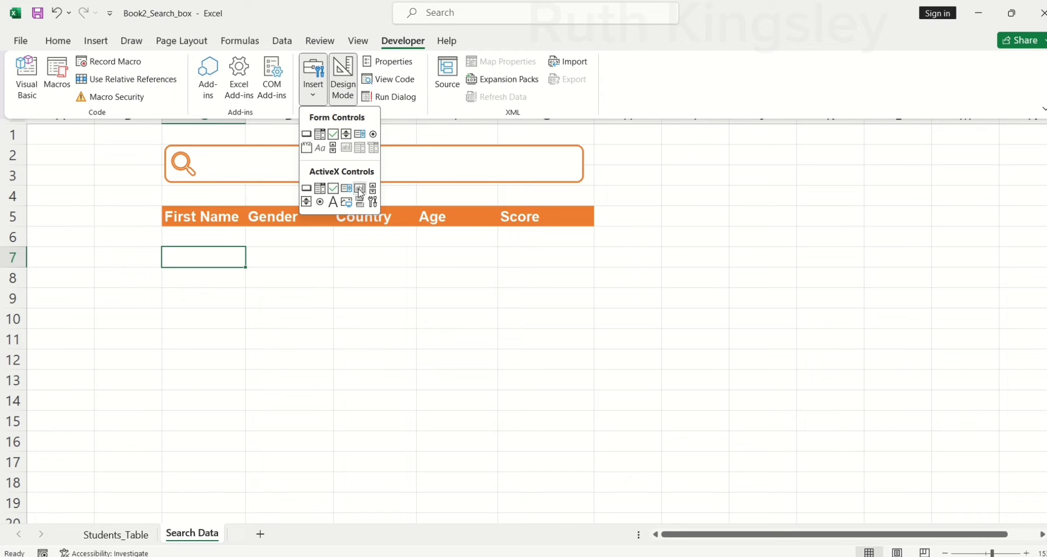
left_click(354, 189)
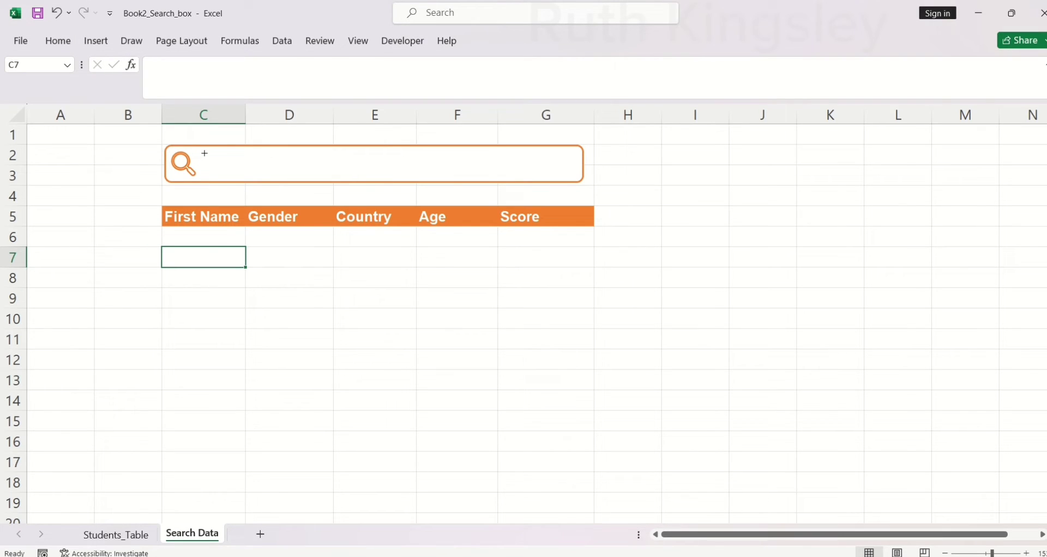
left_click_drag(204, 151, 560, 175)
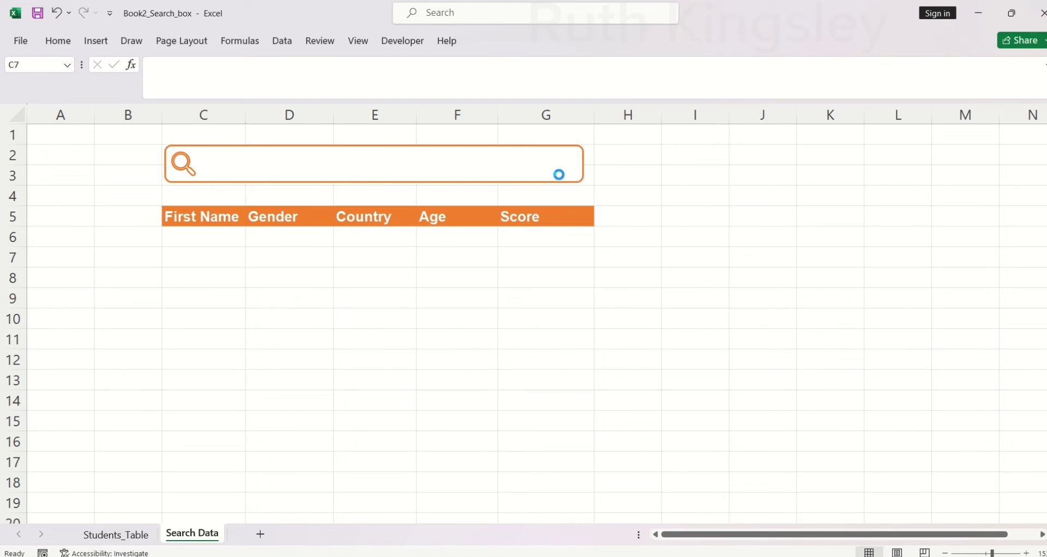
right_click(502, 169)
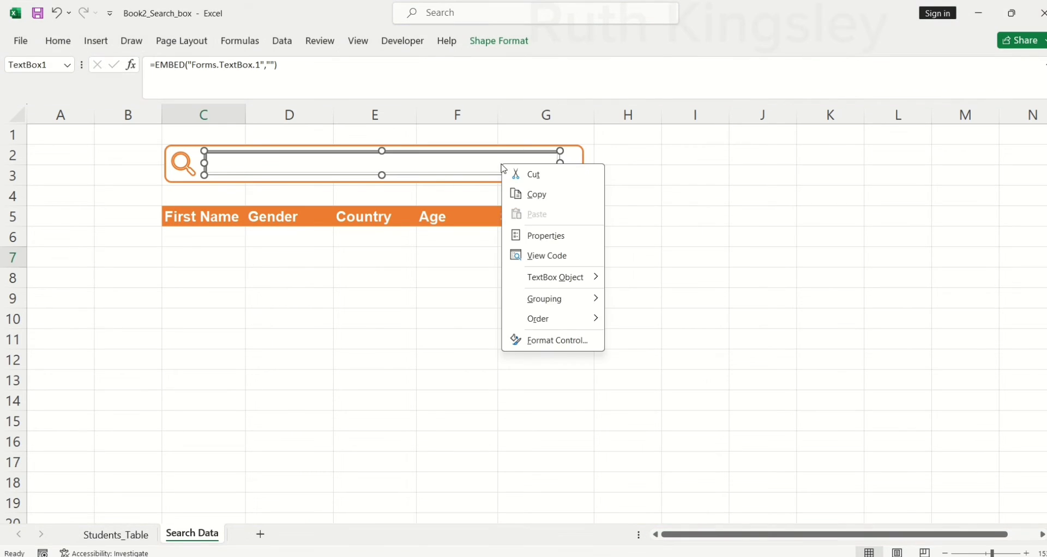
- Set TextBox1's LinkedCell property to C2
left_click(537, 237)
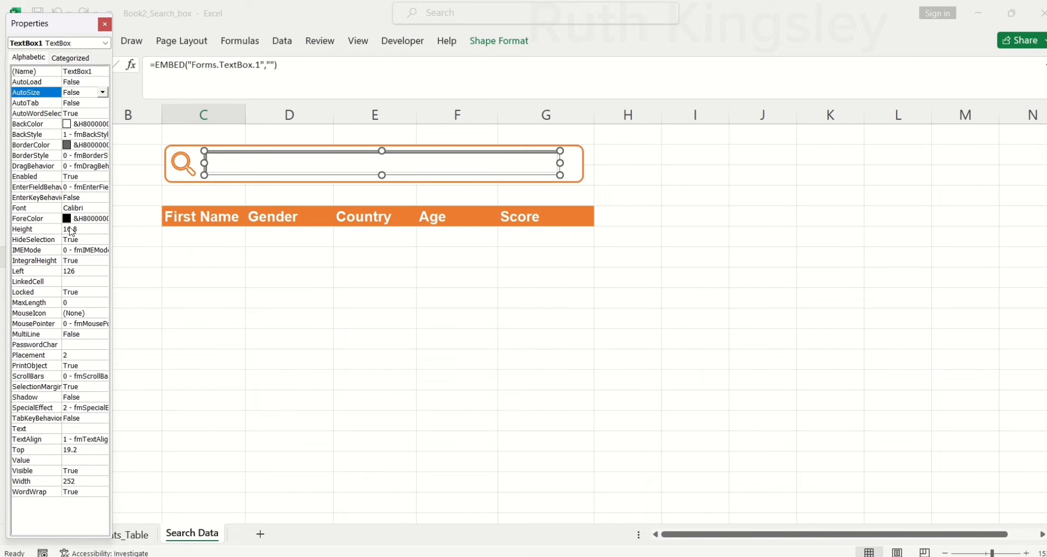
left_click(69, 281)
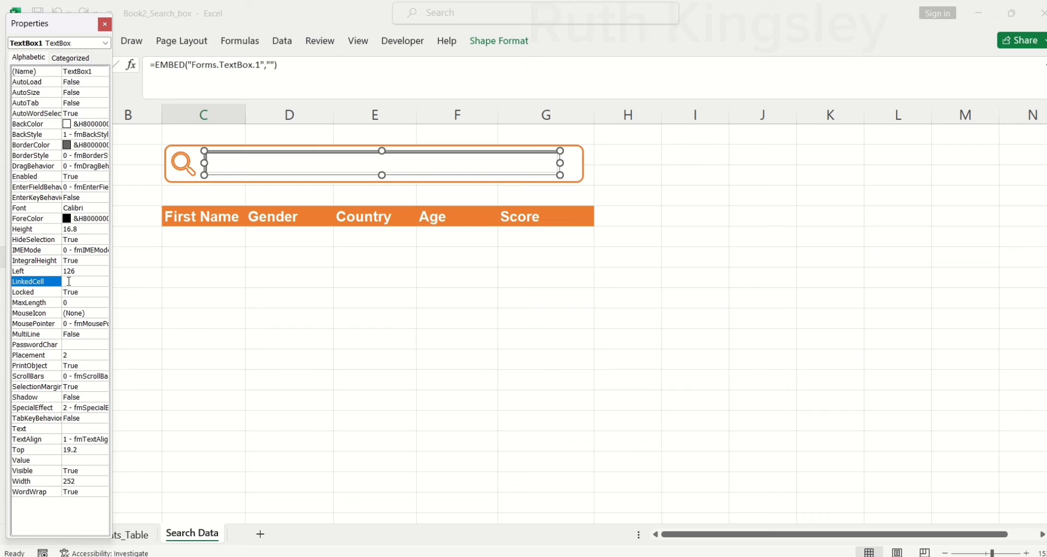
type("C2")
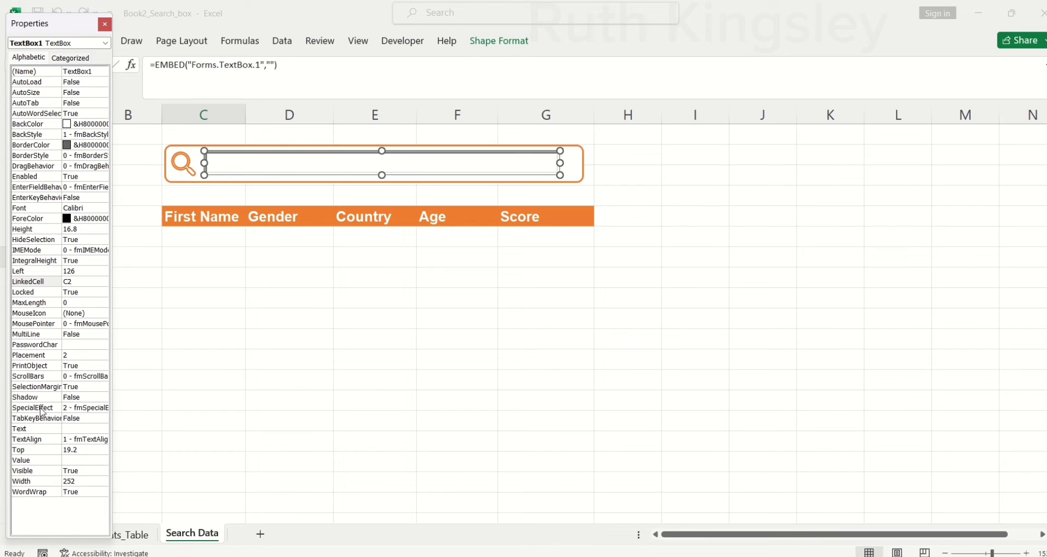
- Make TextBox1 flat with no sunken border, then turn off Design Mode
left_click(91, 408)
left_click(103, 408)
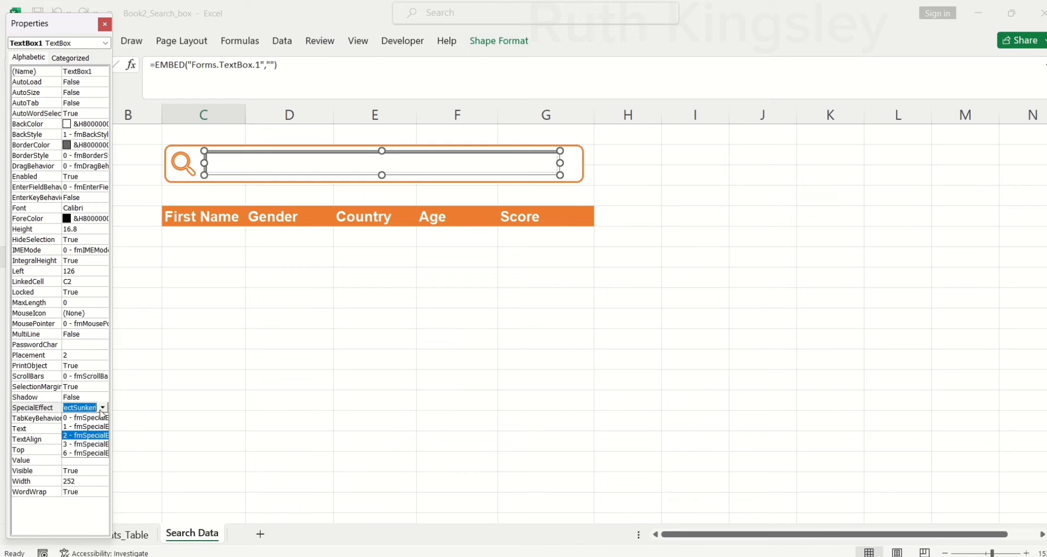
left_click(90, 419)
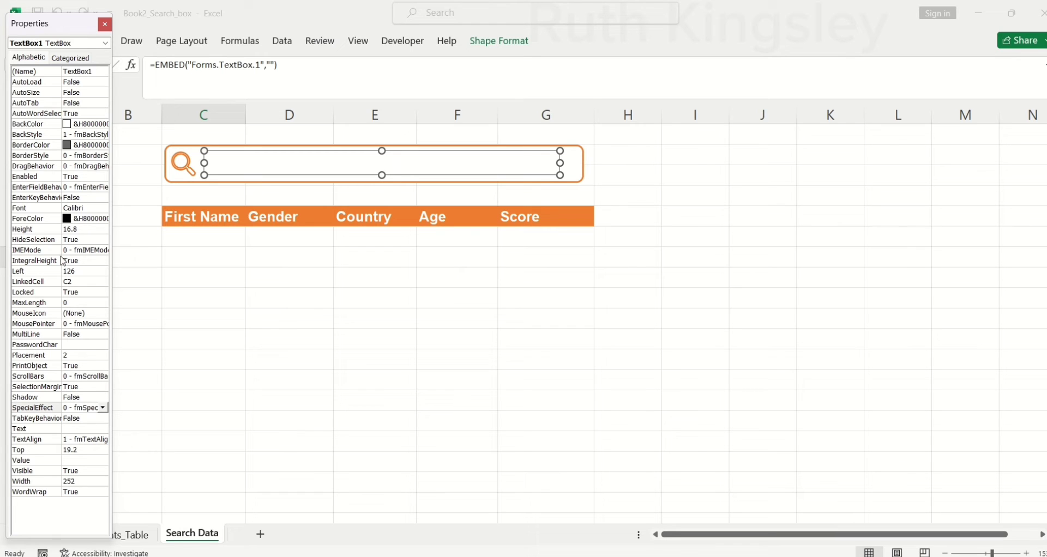
left_click(105, 24)
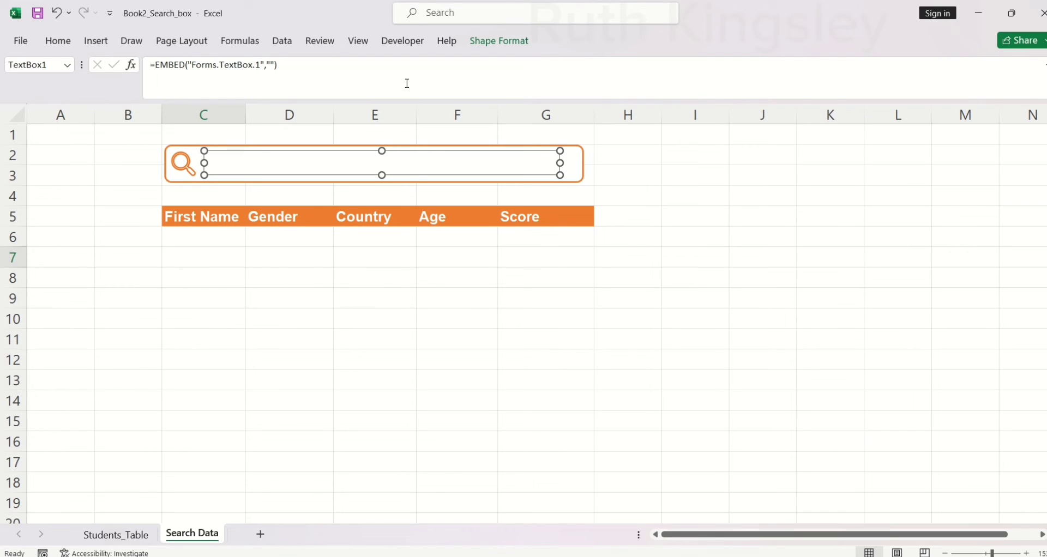
left_click(403, 41)
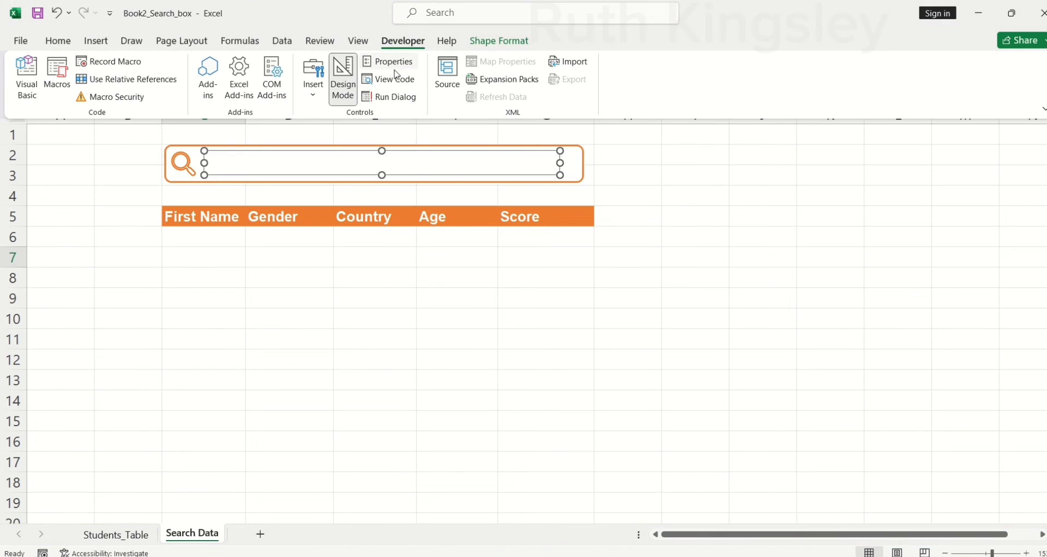
left_click(350, 88)
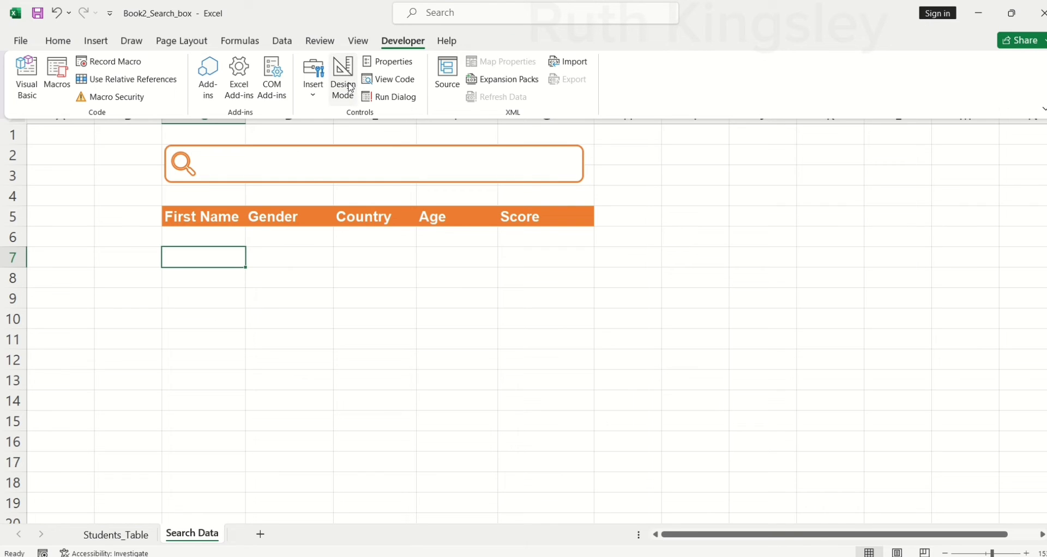
- In C6, begin the formula =FILTER(Students,ISNUMBER( using autocomplete
left_click(208, 240)
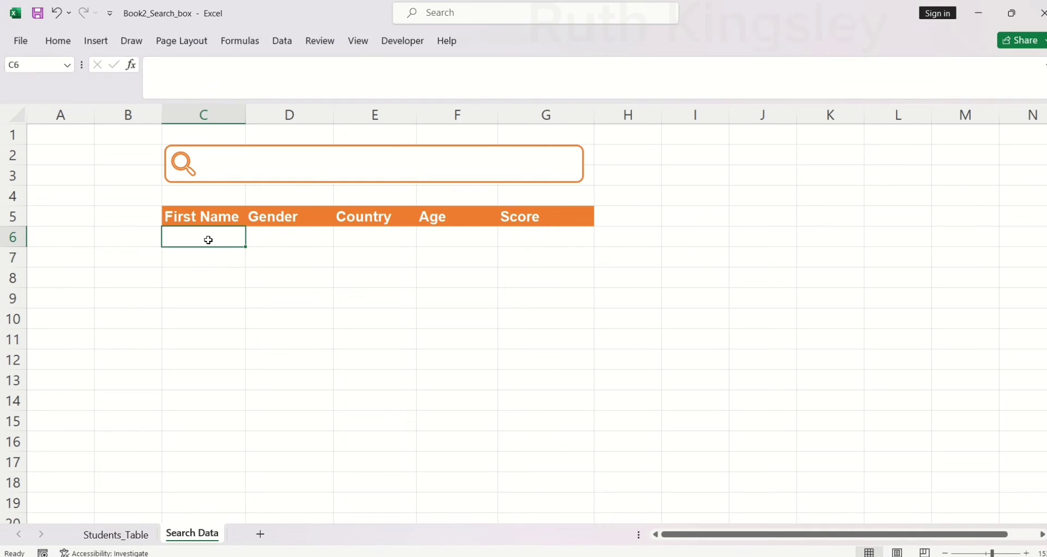
type("=")
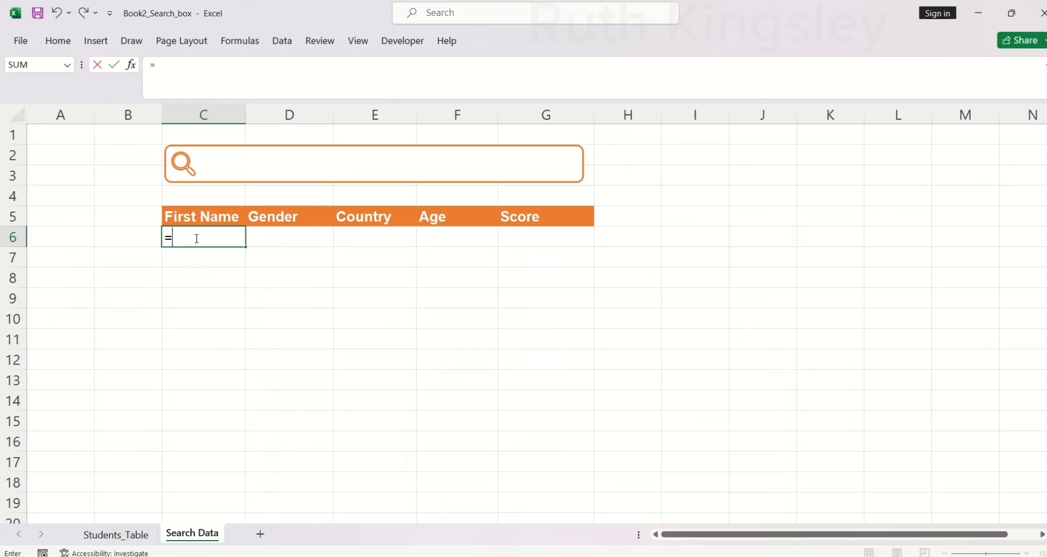
type("fil")
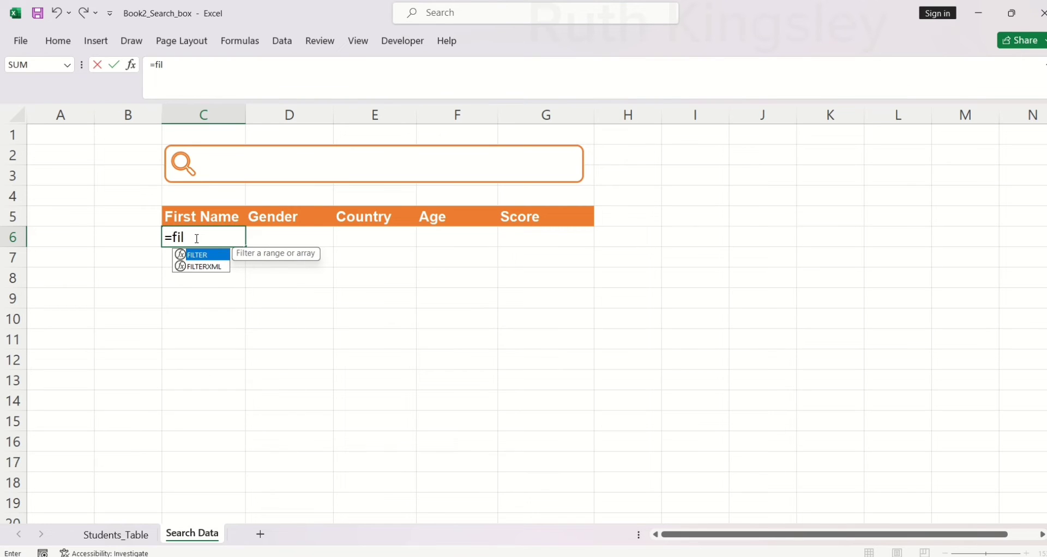
key("Tab")
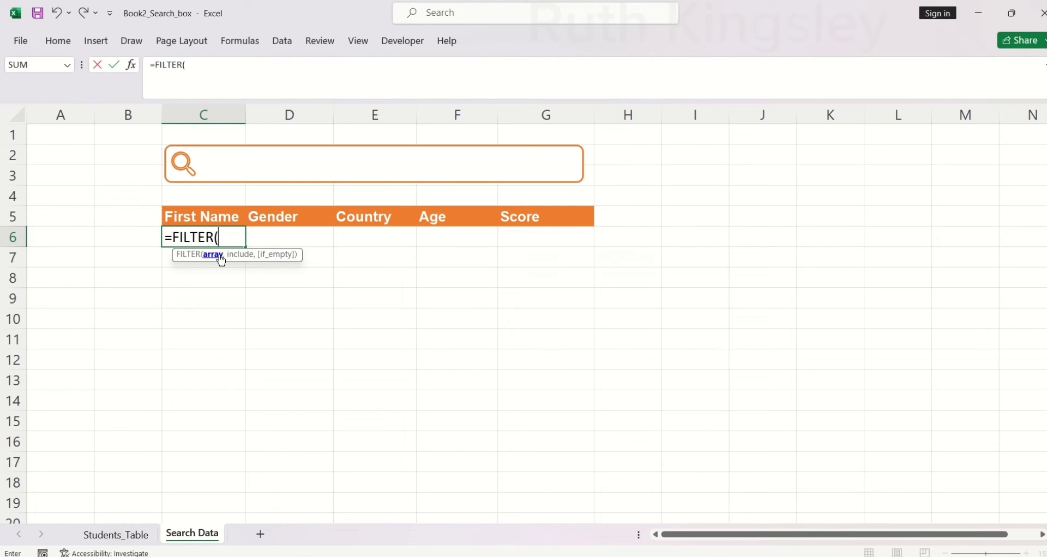
type("student")
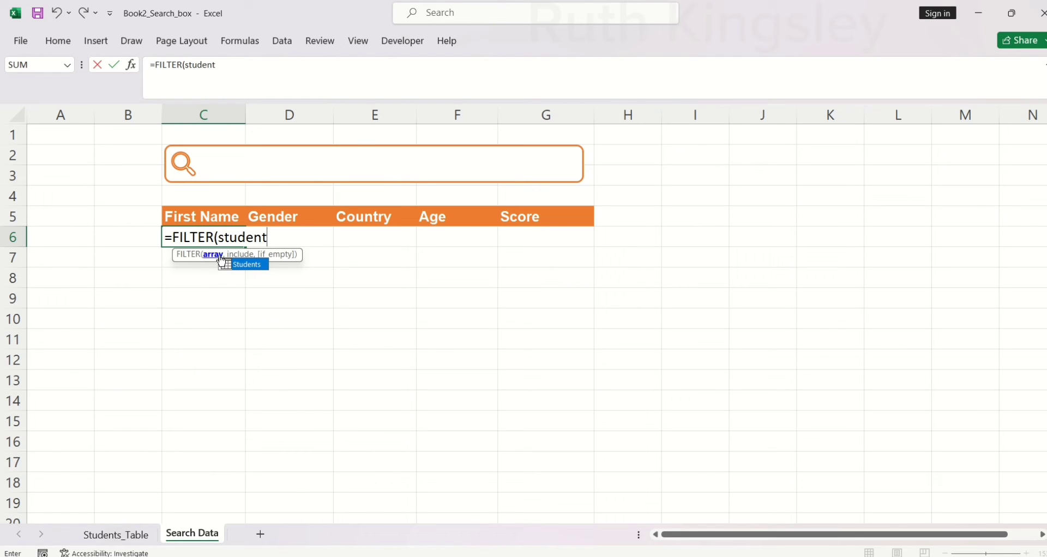
key("Tab")
type(",")
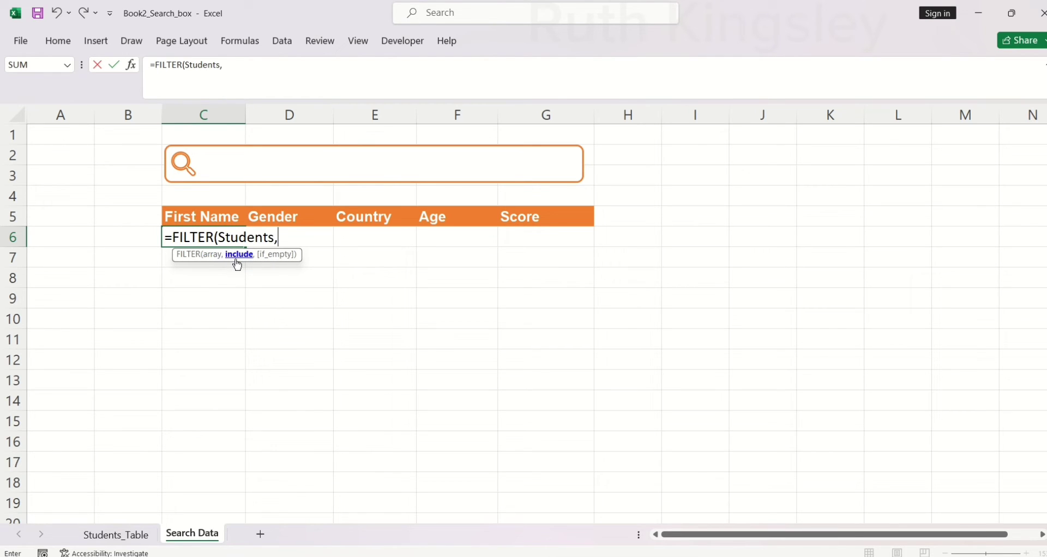
type("isnu")
key("Tab")
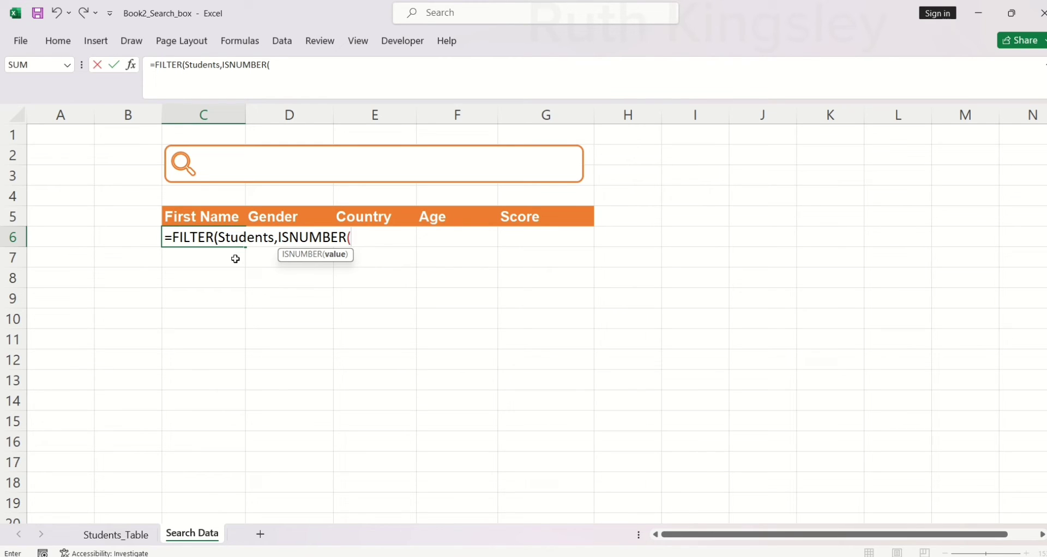
- Complete it with SEARCH($C$2,First_Name)),"Not found") and commit the formula
type("searc")
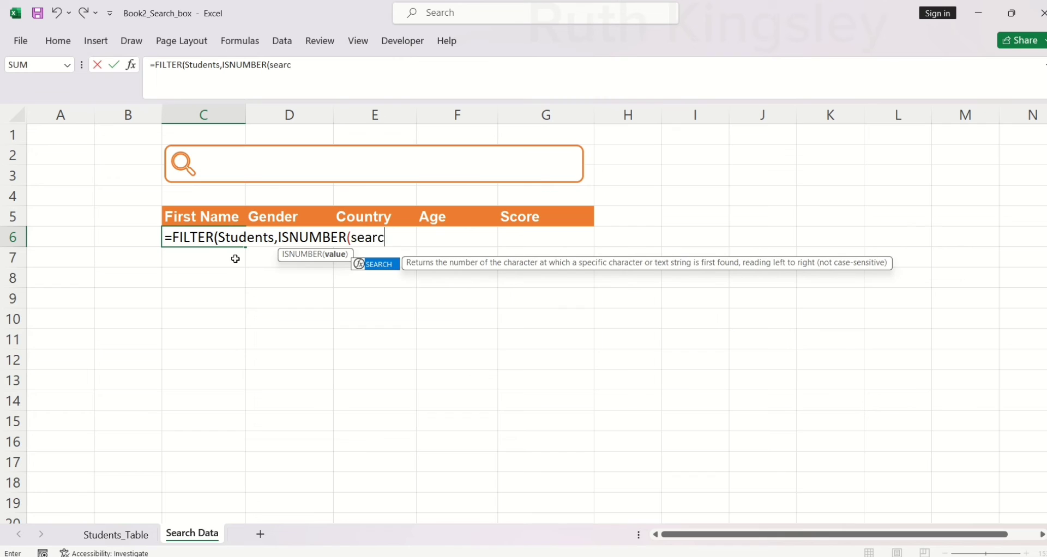
type("h")
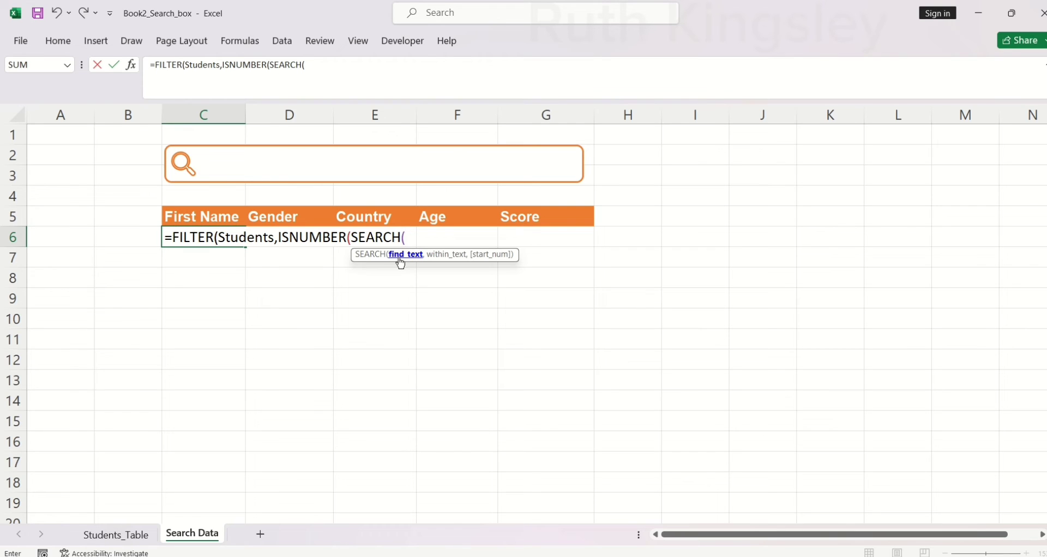
type("C2")
key("F4")
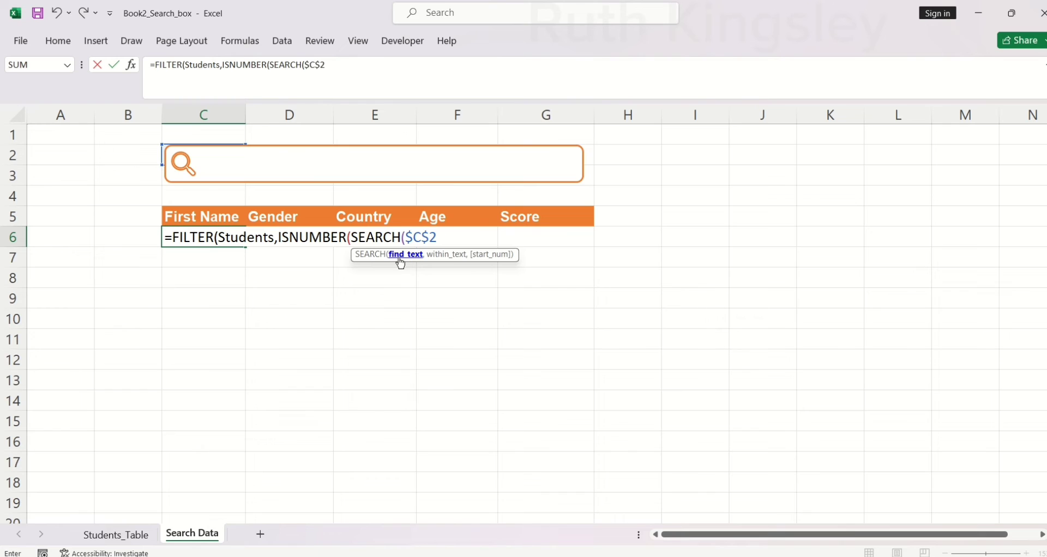
type(",F")
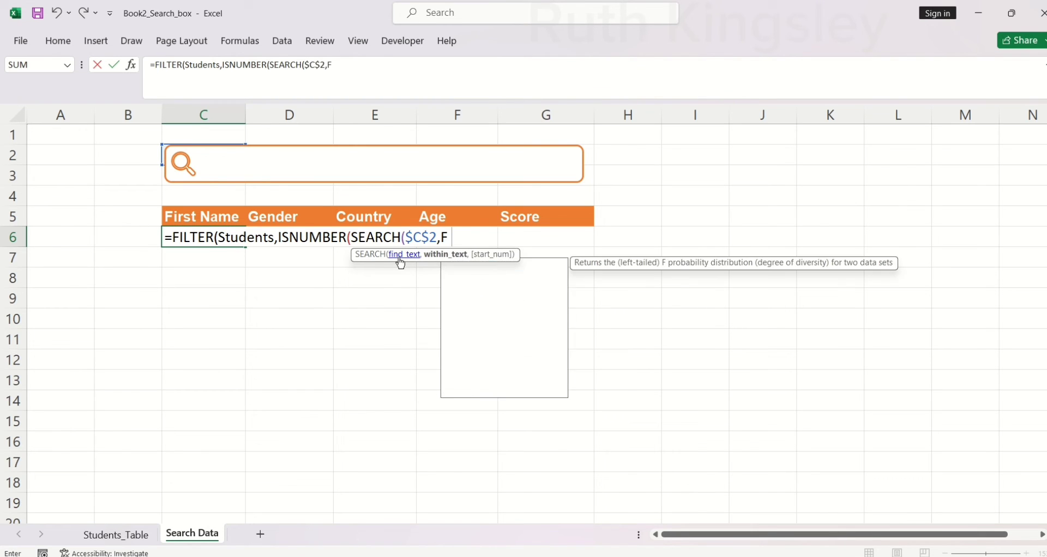
type("IRST")
key("Tab")
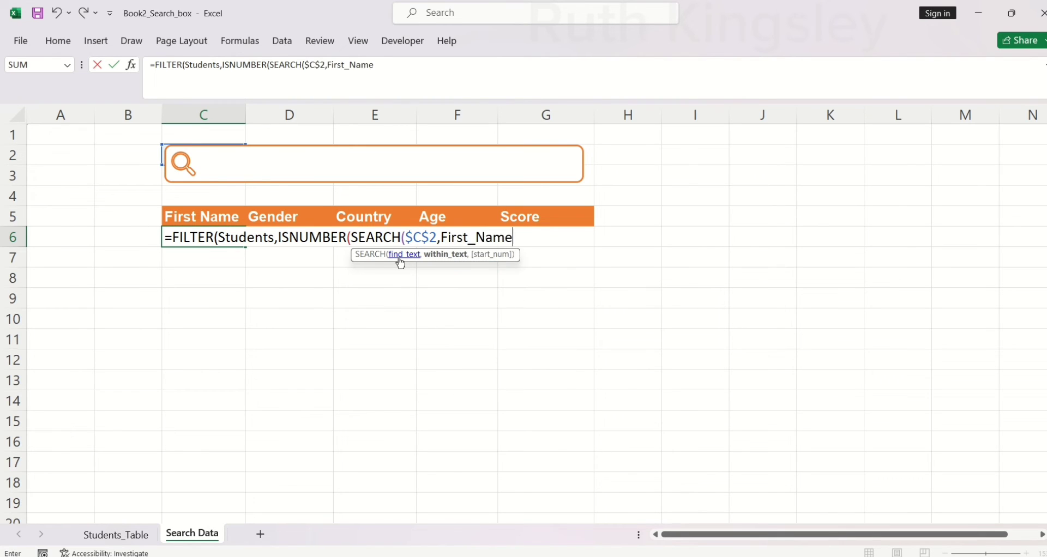
type("))")
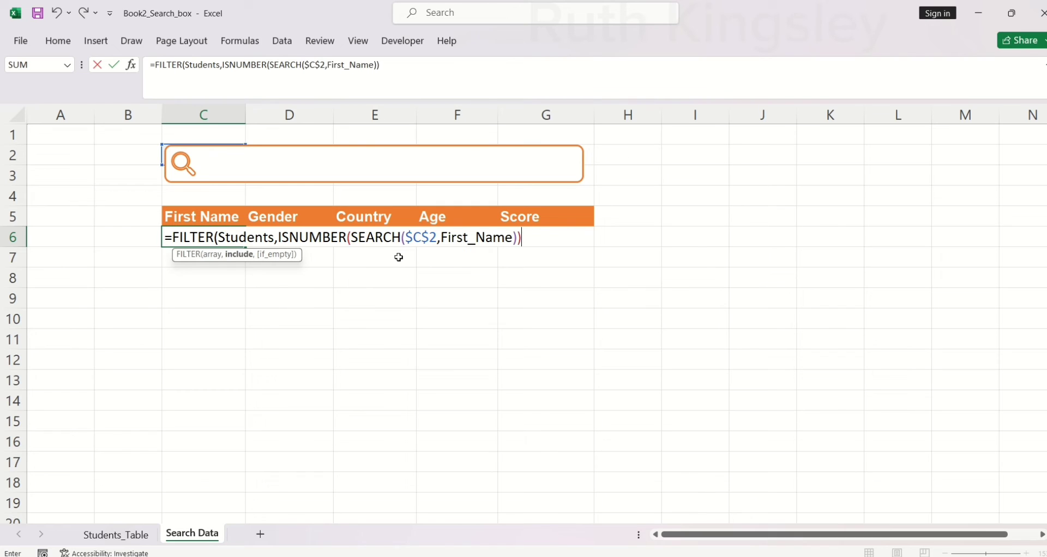
type(",")
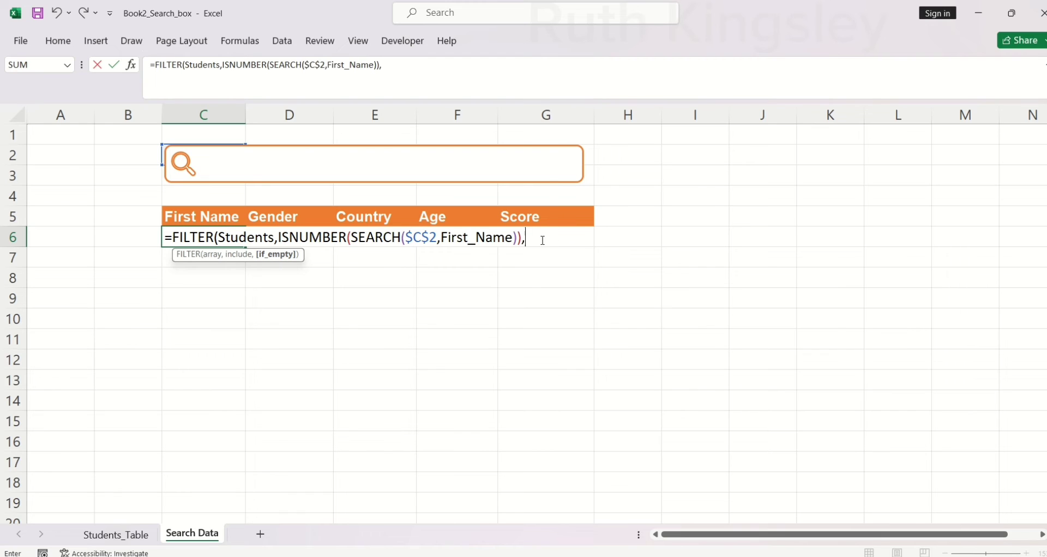
type("\"Not found")
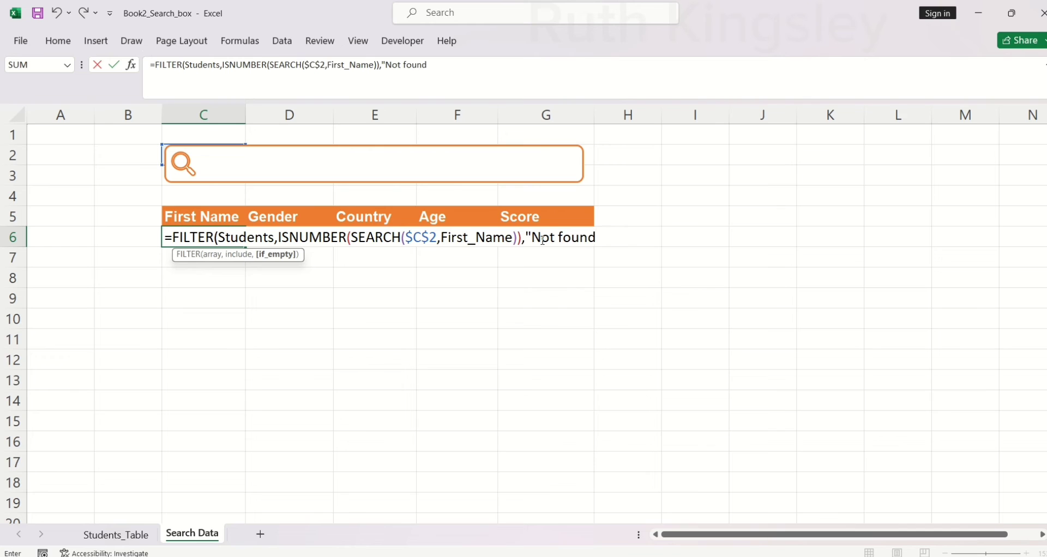
type("\")")
key("Return")
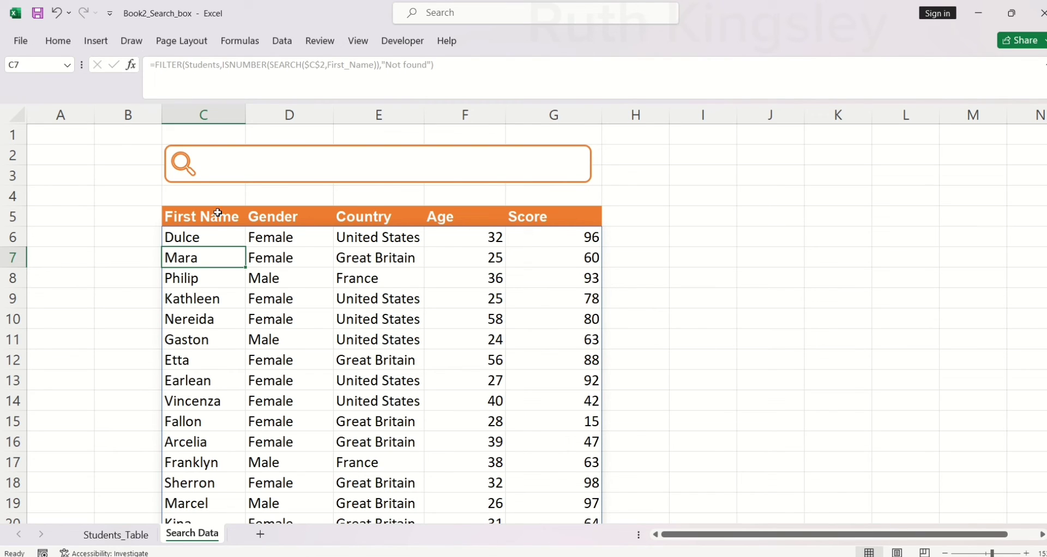
- Test the search box with the terms 'Dulc', 'mara' and 'Ruth'
left_click(228, 164)
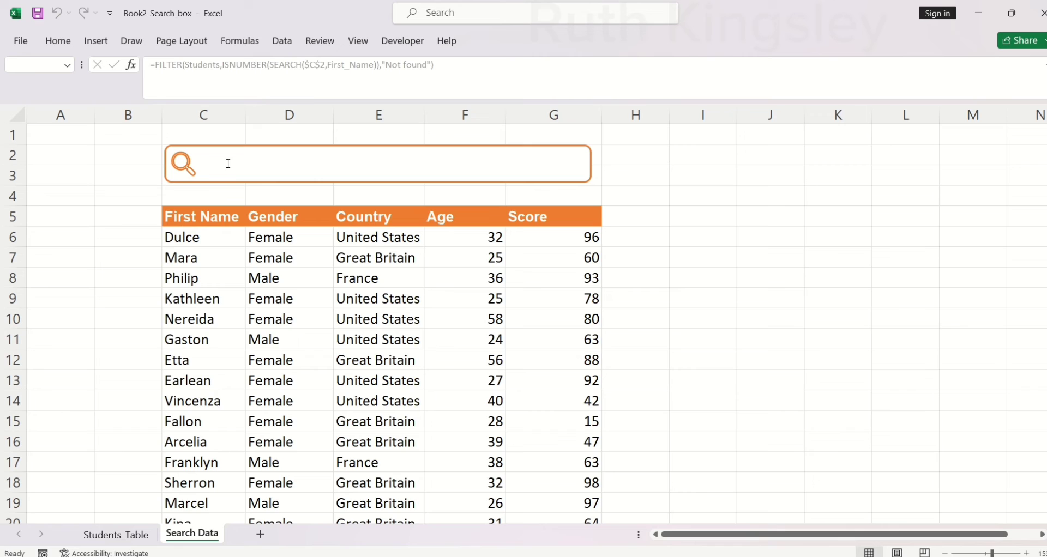
type("Dulc")
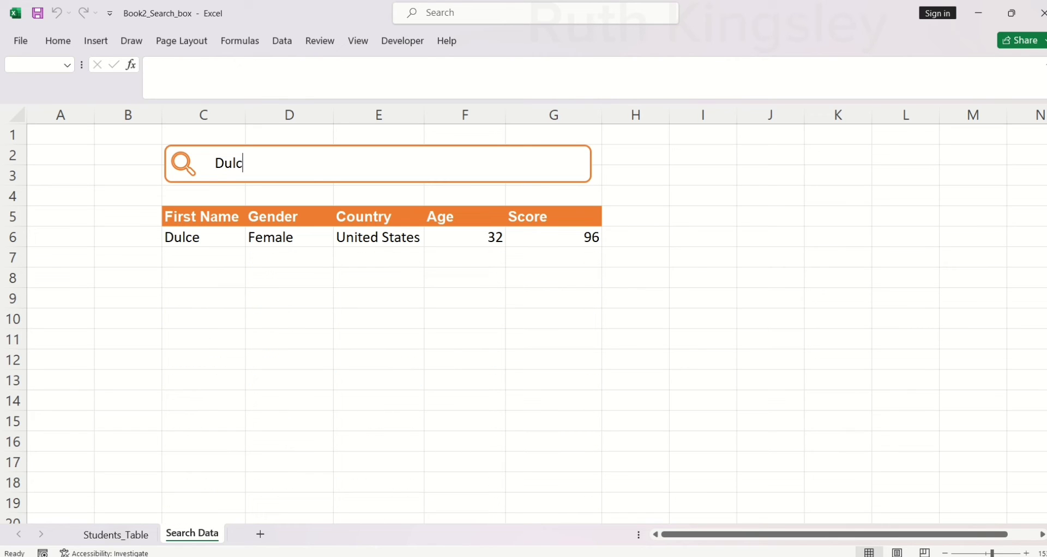
key("BackSpace")
key("BackSpace")
key("BackSpace")
key("BackSpace")
type("m")
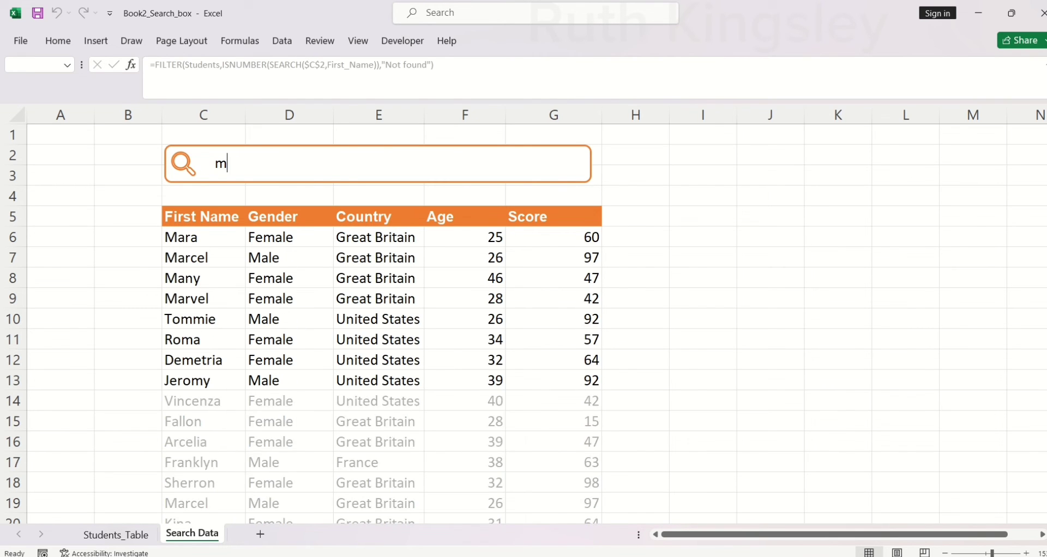
type("ar")
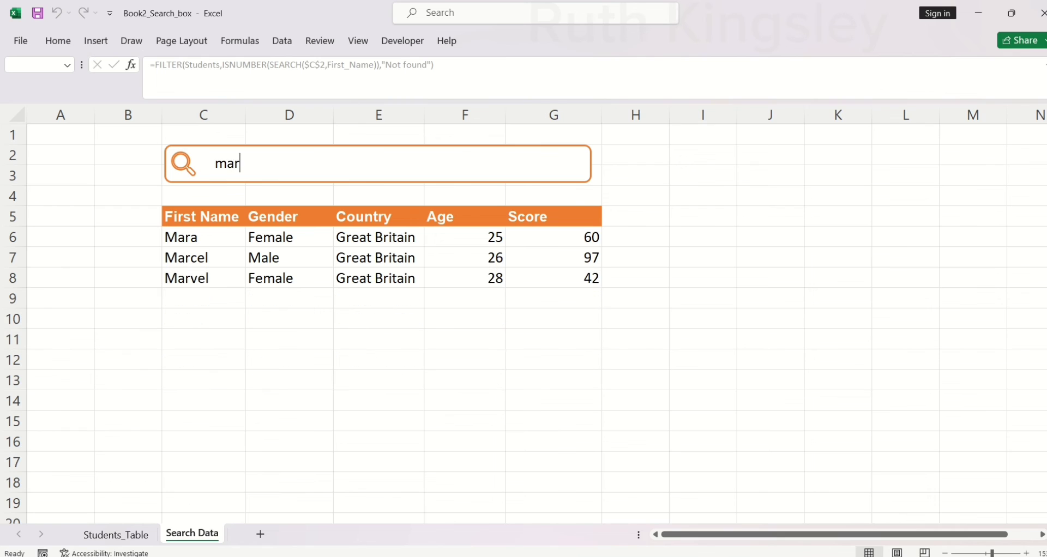
type("a")
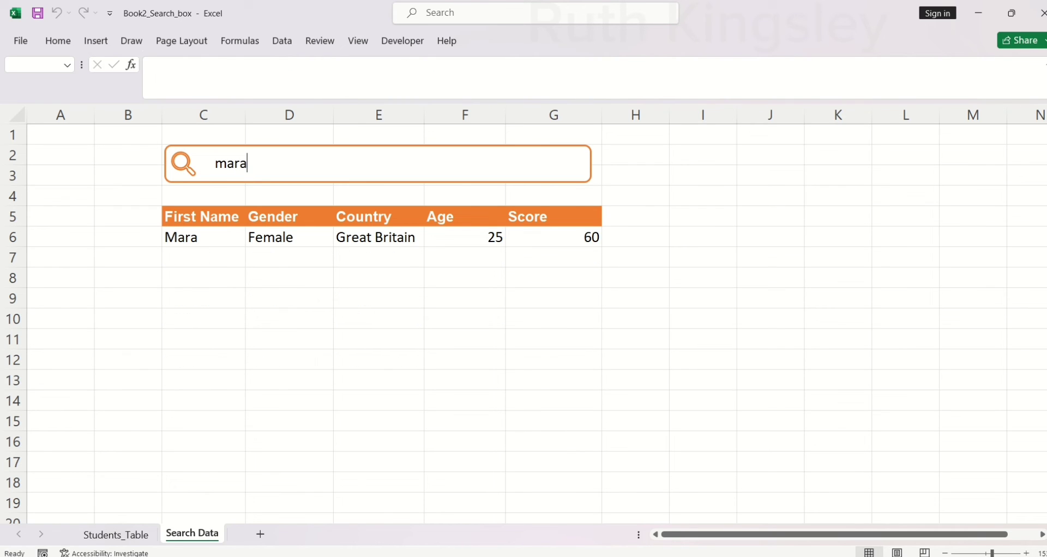
key("BackSpace")
key("BackSpace")
key("BackSpace")
key("BackSpace")
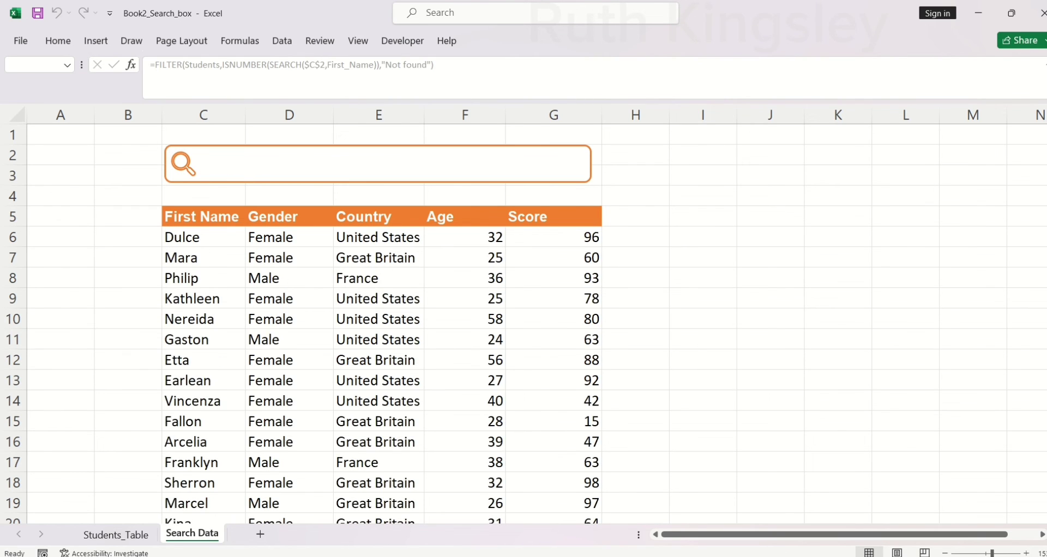
type("Ruth")
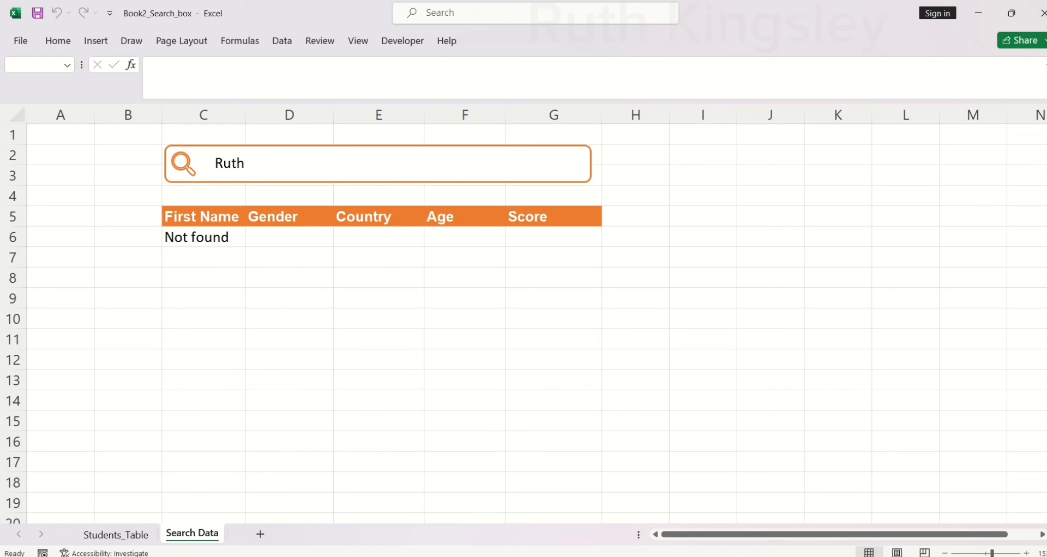
- Clear the search term so all students show, and hide the sheet's gridlines
key("BackSpace")
key("BackSpace")
key("BackSpace")
key("BackSpace")
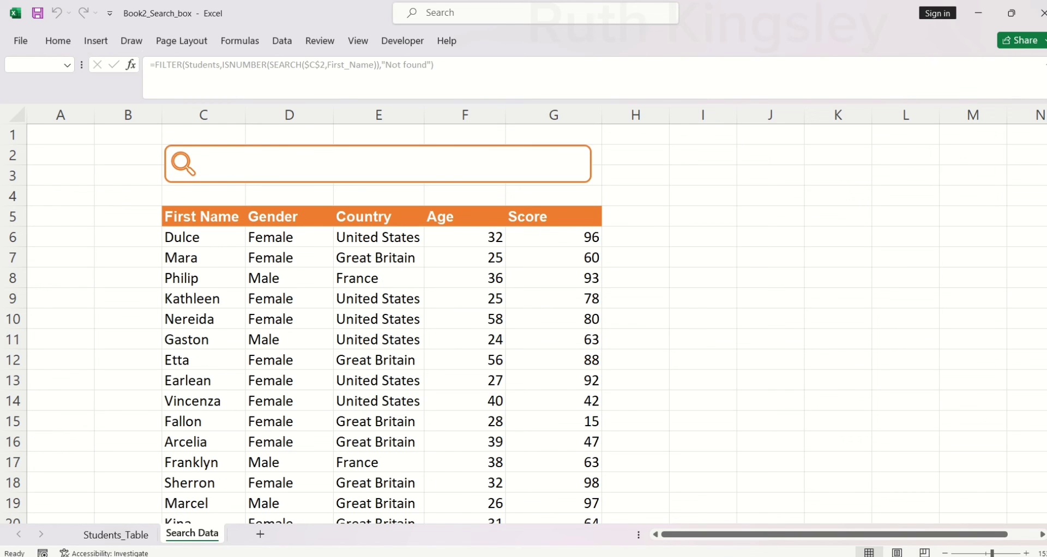
left_click(359, 44)
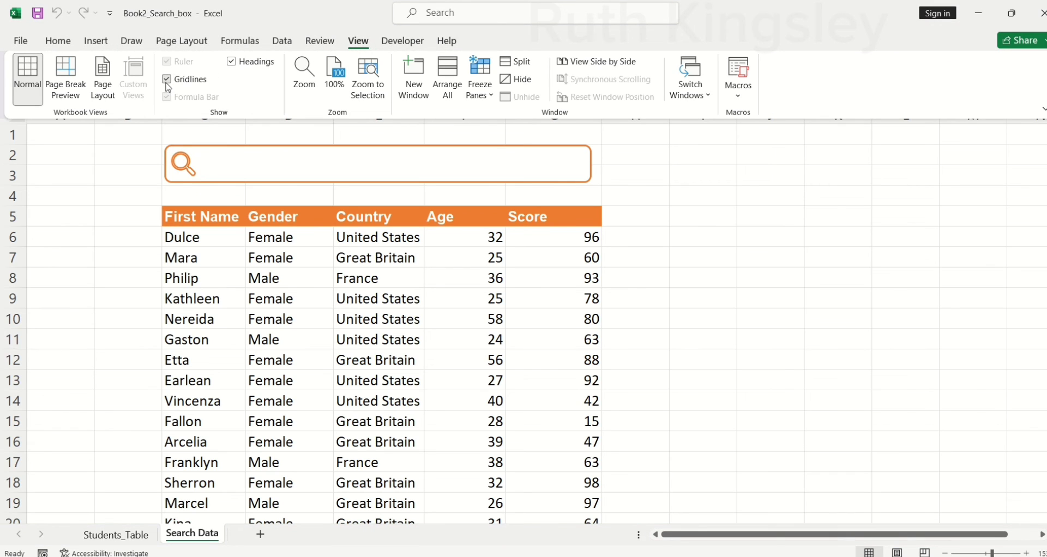
left_click(167, 79)
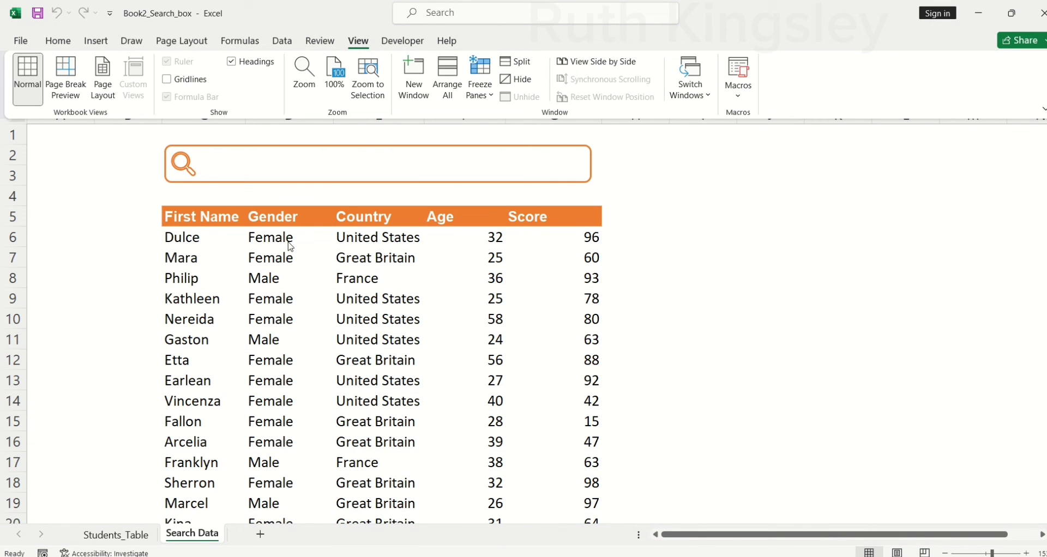
- Select the FILTER results from D8 and start a Highlight Cells Rules 'More Rules' conditional format
left_click(249, 278)
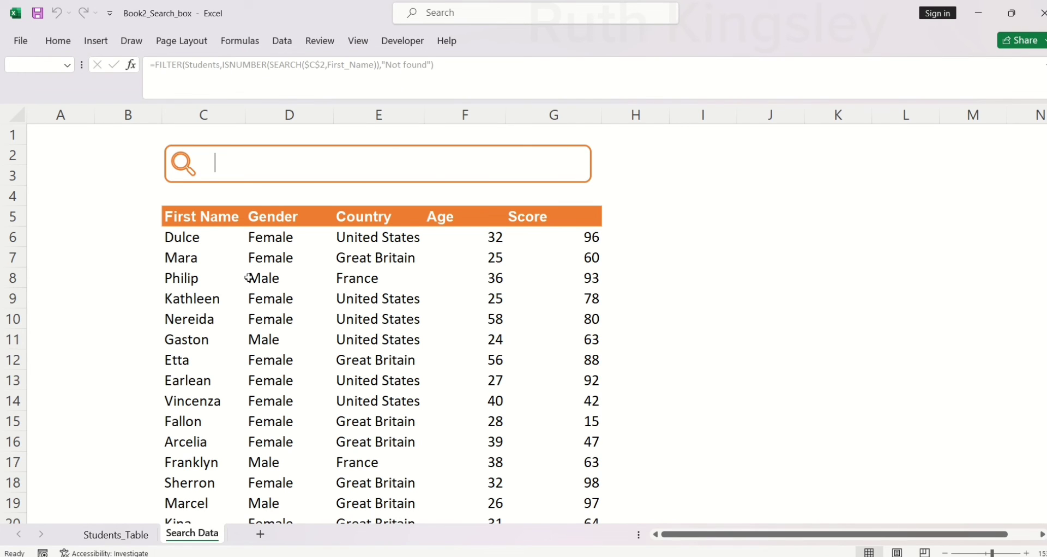
left_click(255, 279)
key("ctrl+a")
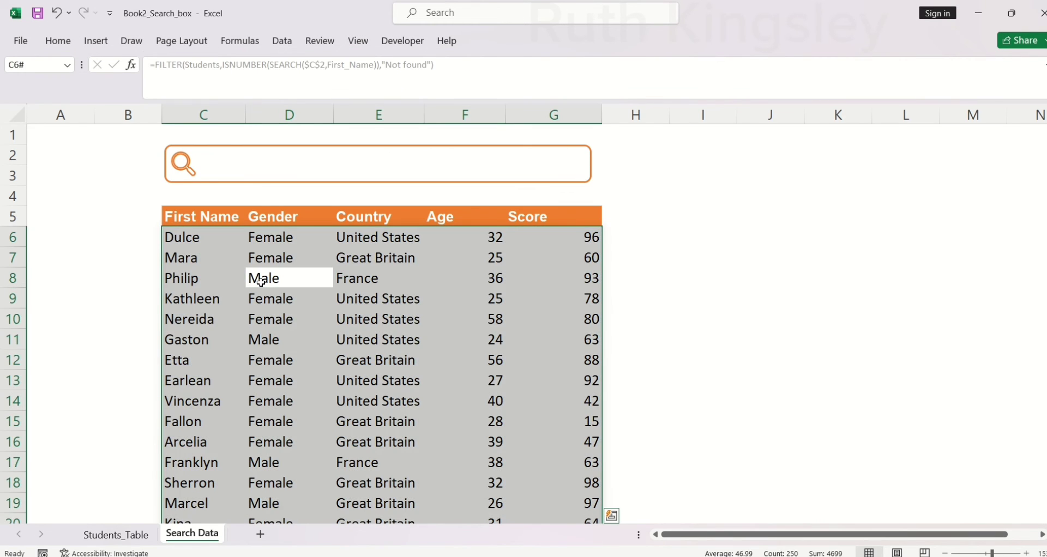
left_click(58, 44)
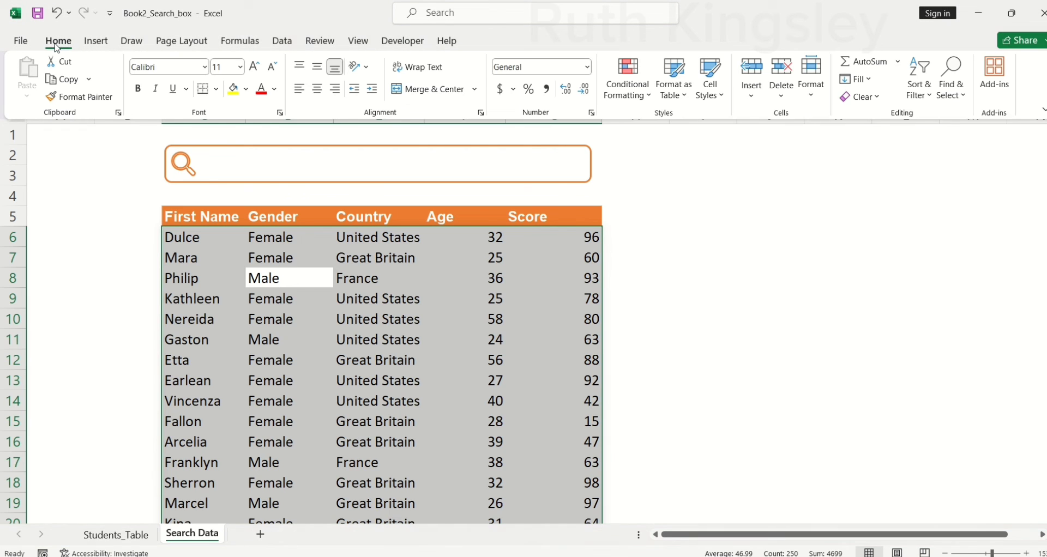
left_click(649, 105)
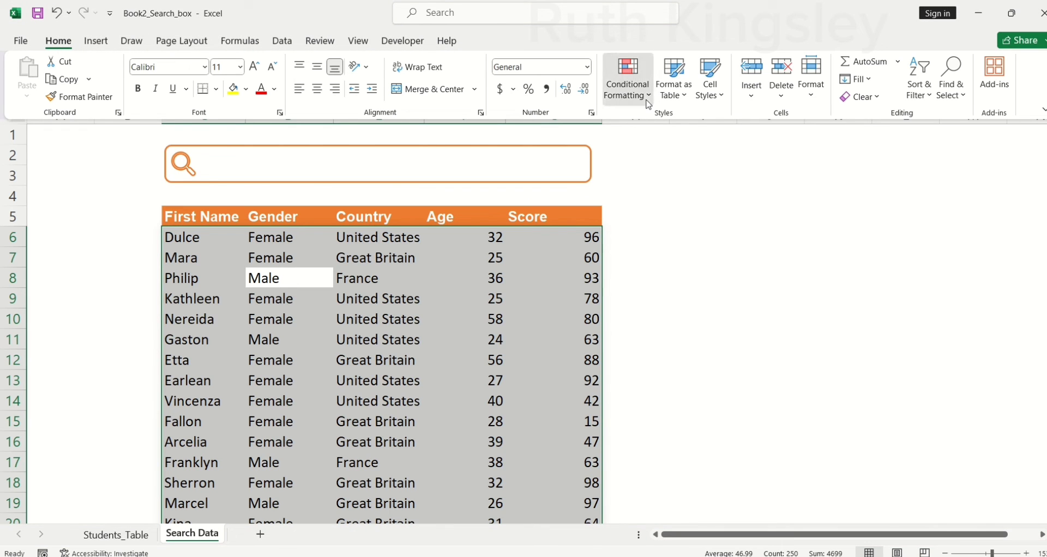
mouse_move(654, 239)
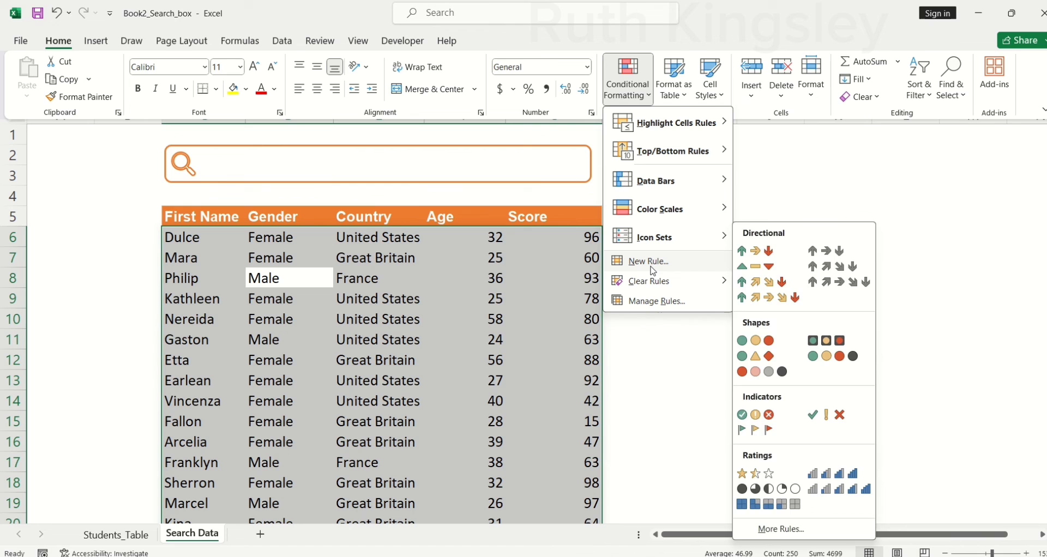
mouse_move(709, 122)
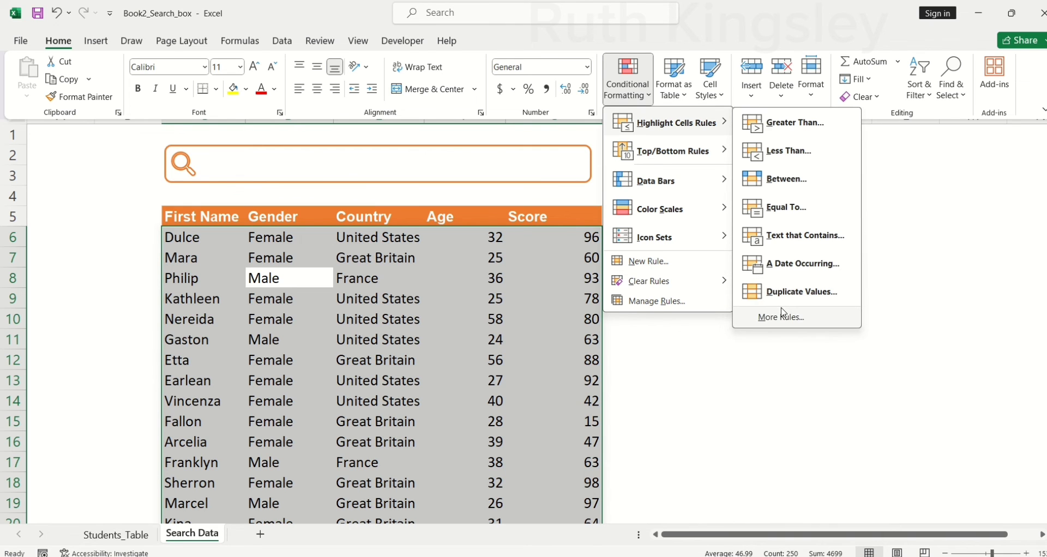
left_click(784, 315)
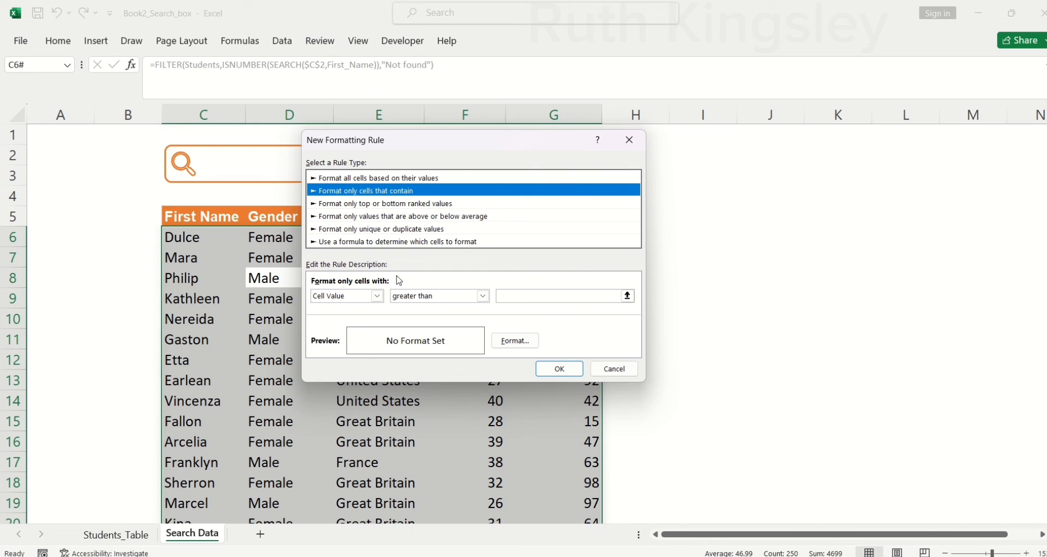
- Make the rule apply to No Blanks cells with a dark orange border colour
left_click(377, 297)
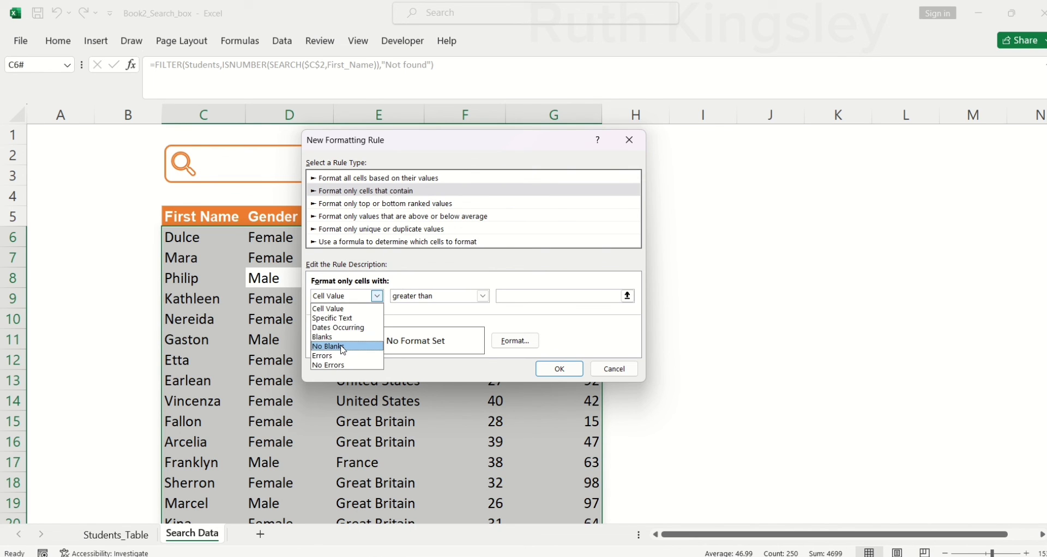
left_click(343, 347)
left_click(503, 350)
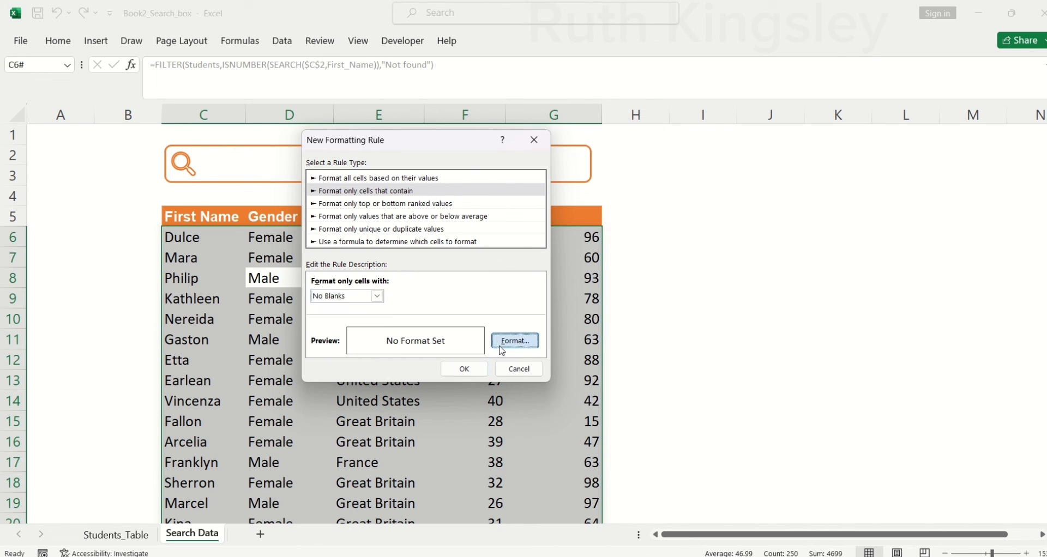
left_click(406, 81)
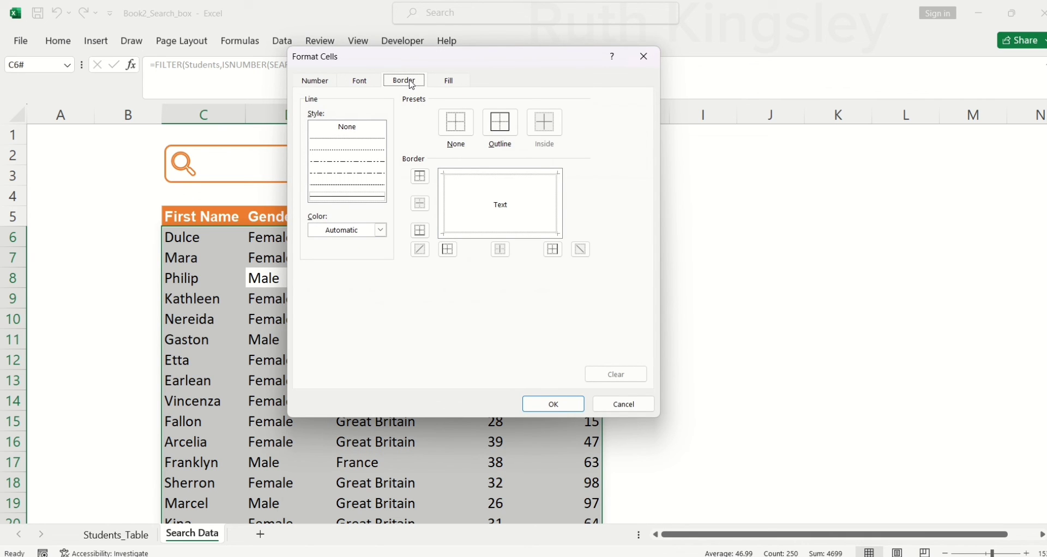
left_click(381, 230)
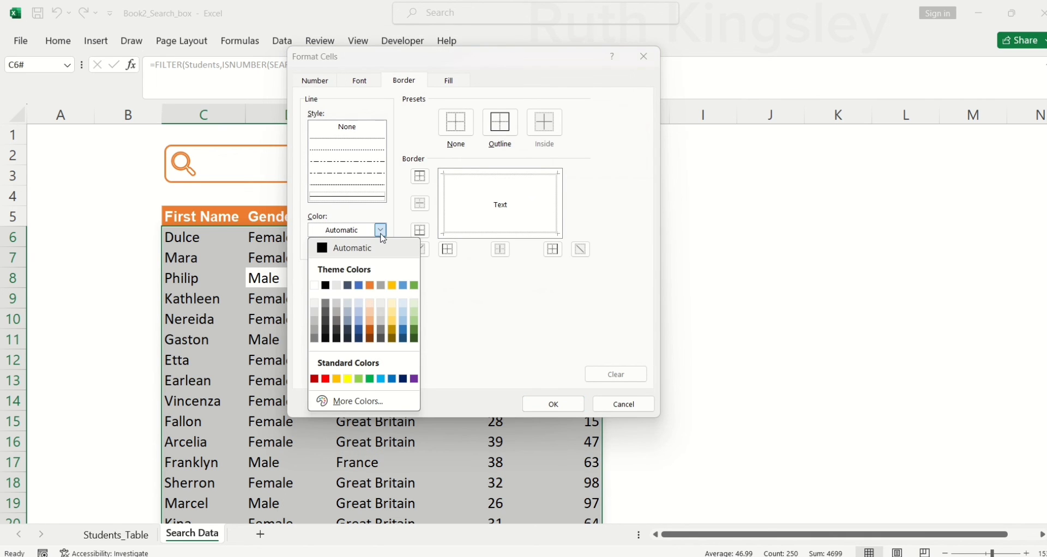
left_click(370, 332)
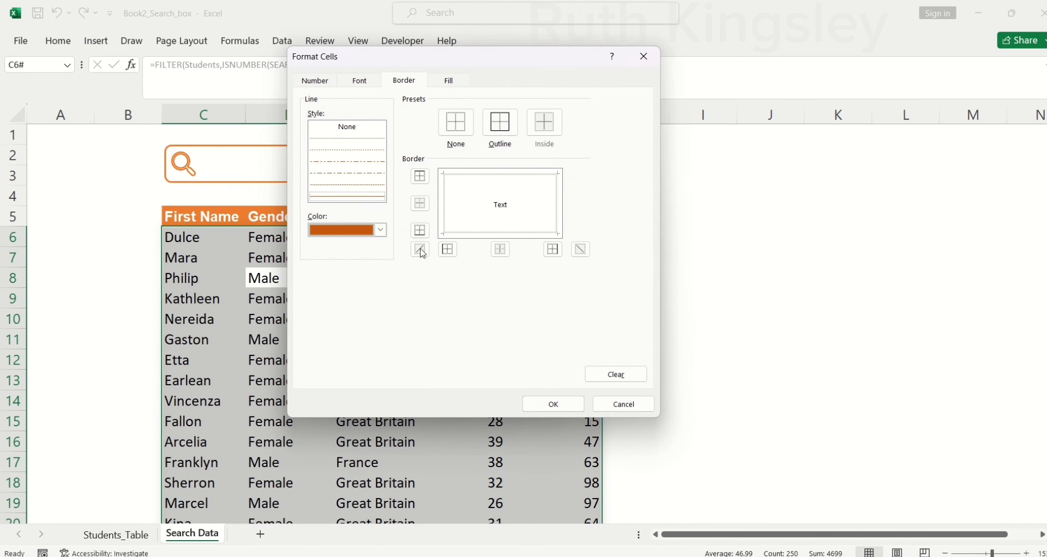
- Add orange left, top, right and bottom borders and save the rule
left_click(442, 216)
left_click(469, 174)
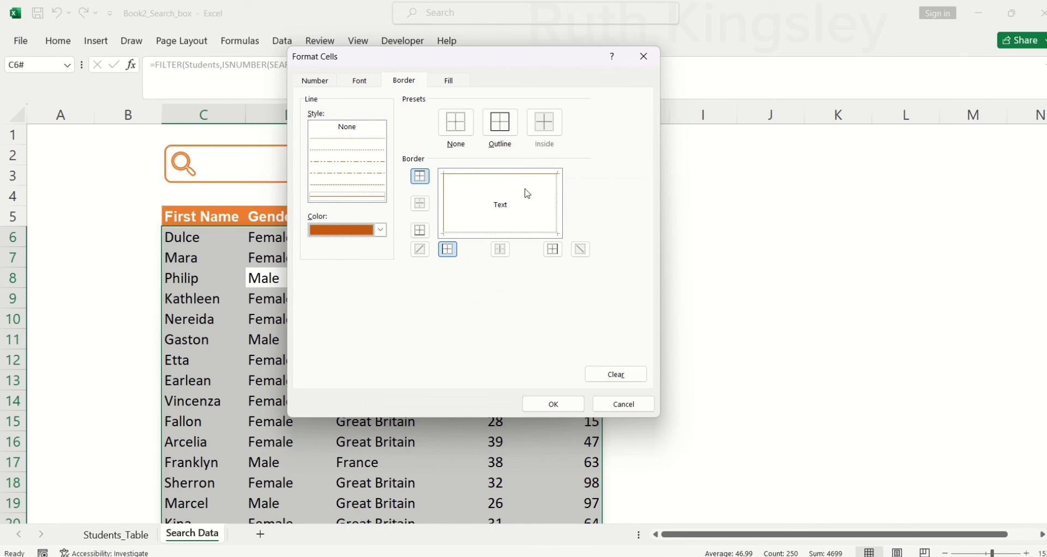
left_click(557, 208)
left_click(528, 236)
left_click(553, 404)
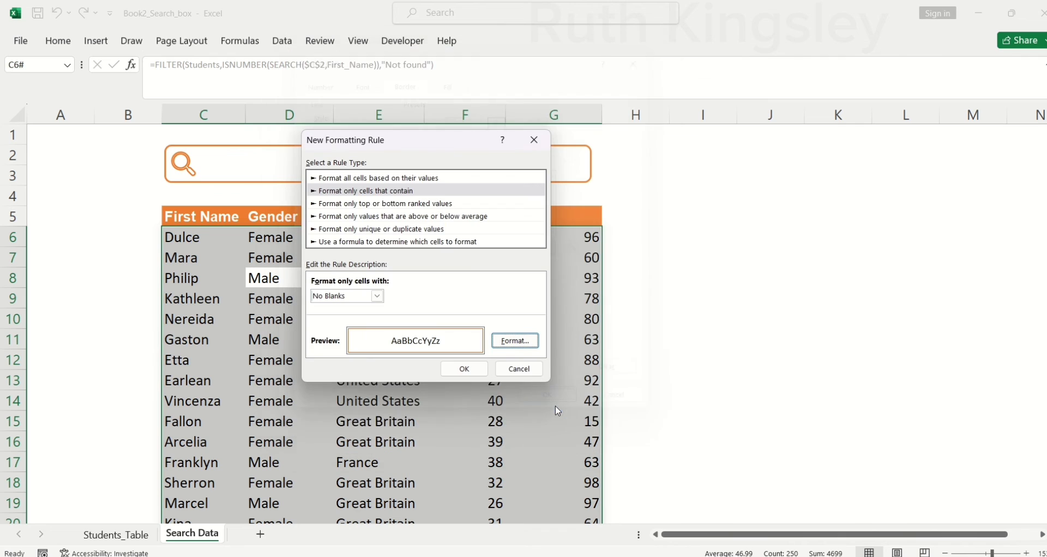
left_click(465, 369)
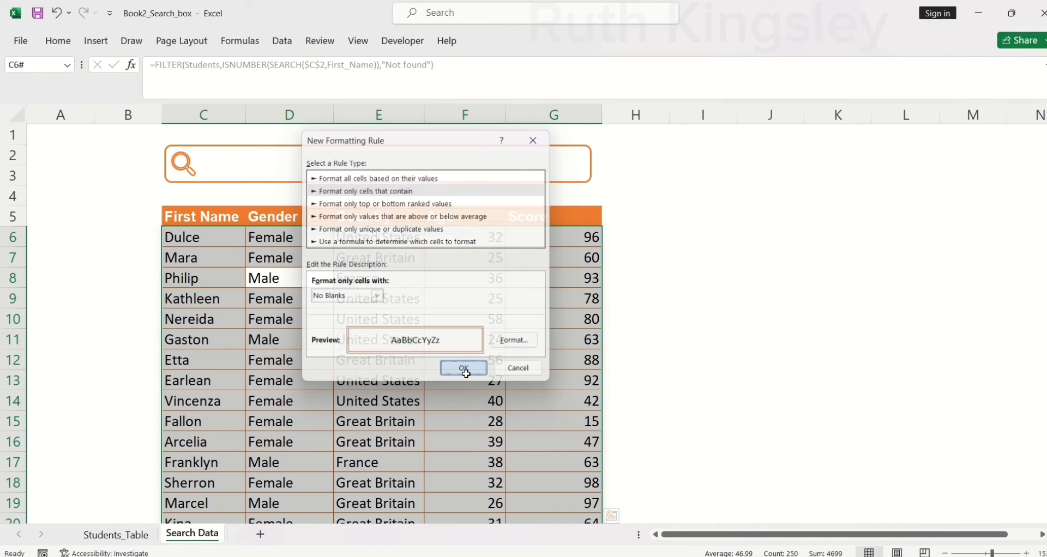
left_click(210, 245)
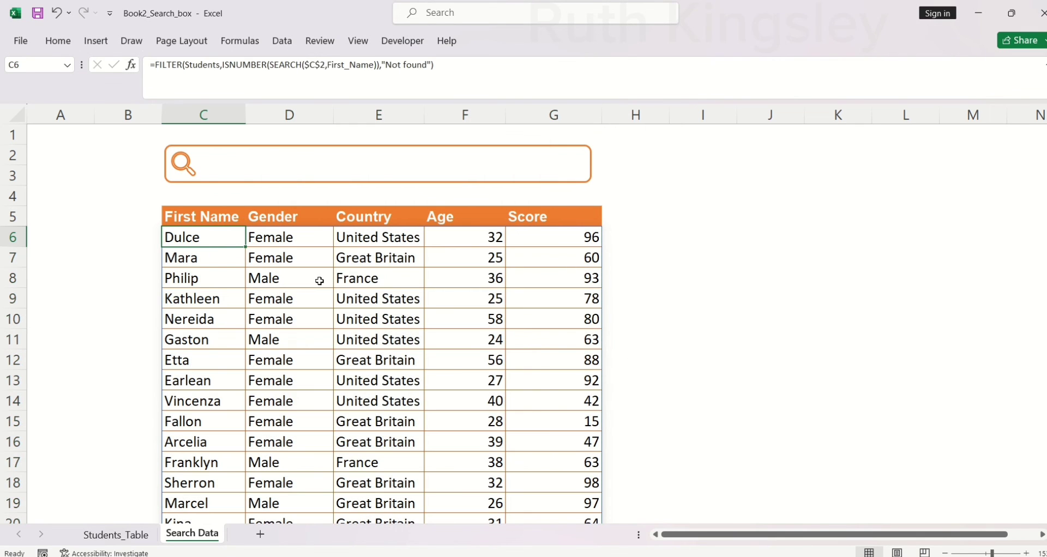
left_click(228, 167)
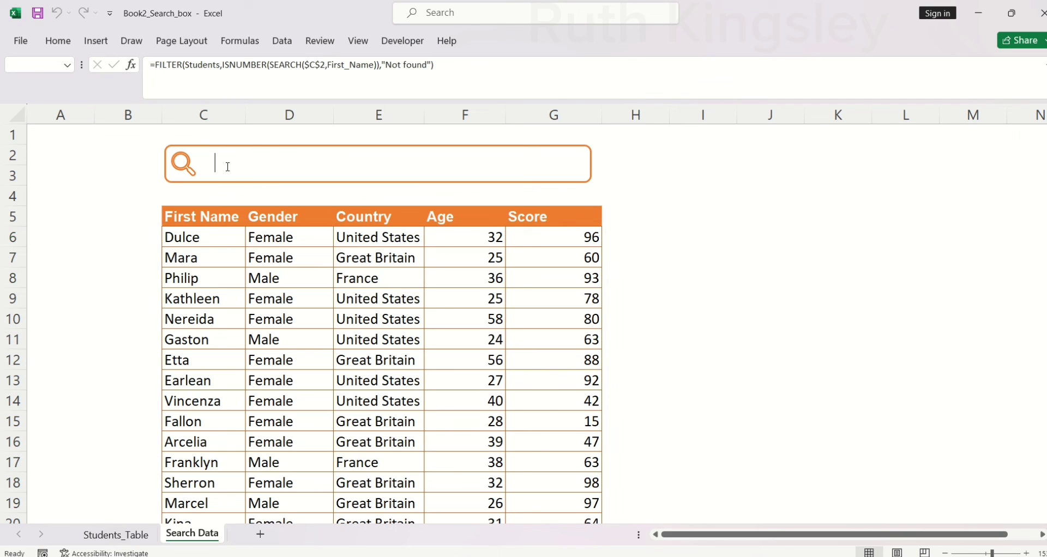
type("dul")
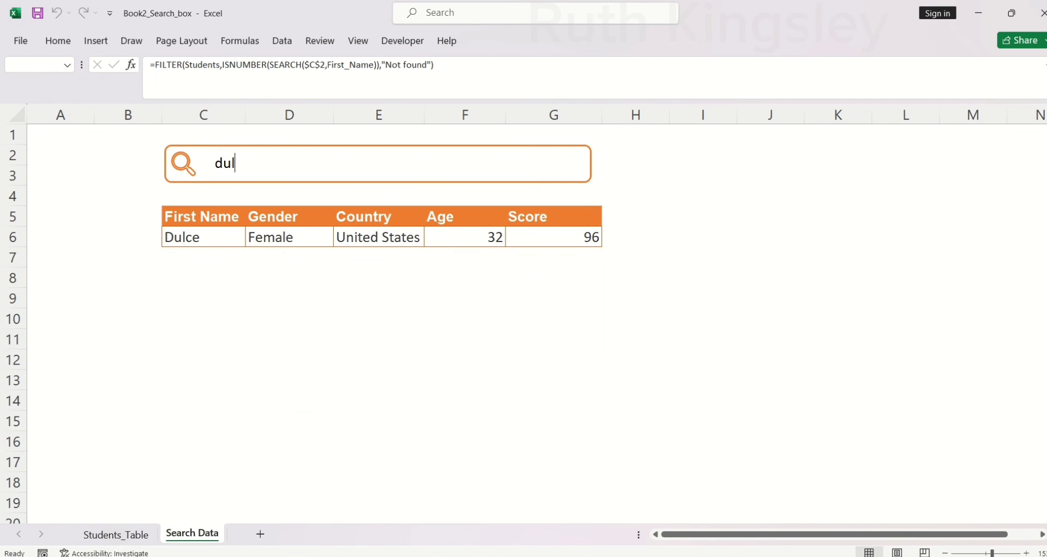
type("ce")
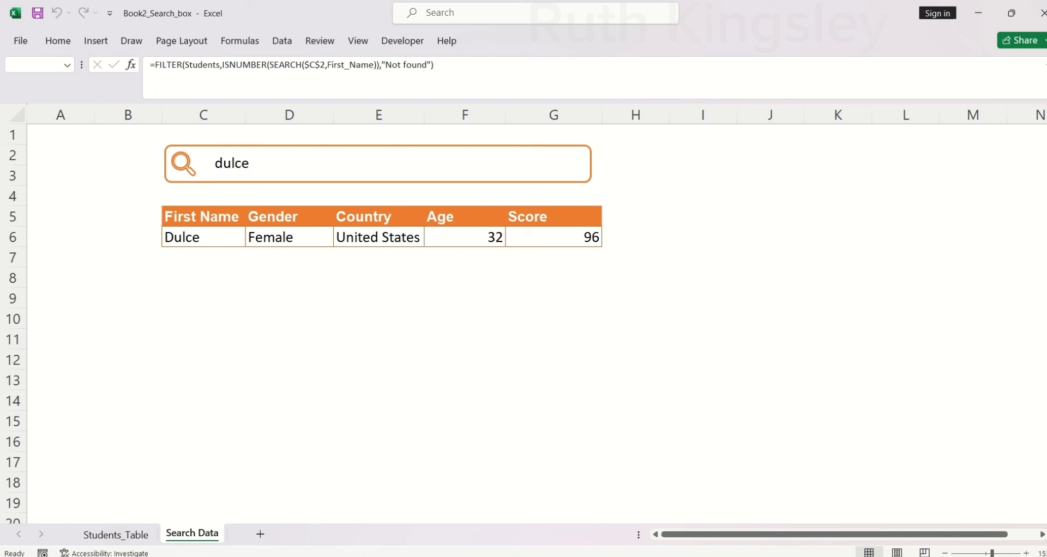
key("BackSpace")
key("BackSpace")
key("BackSpace")
key("BackSpace")
key("BackSpace")
type("Mara")
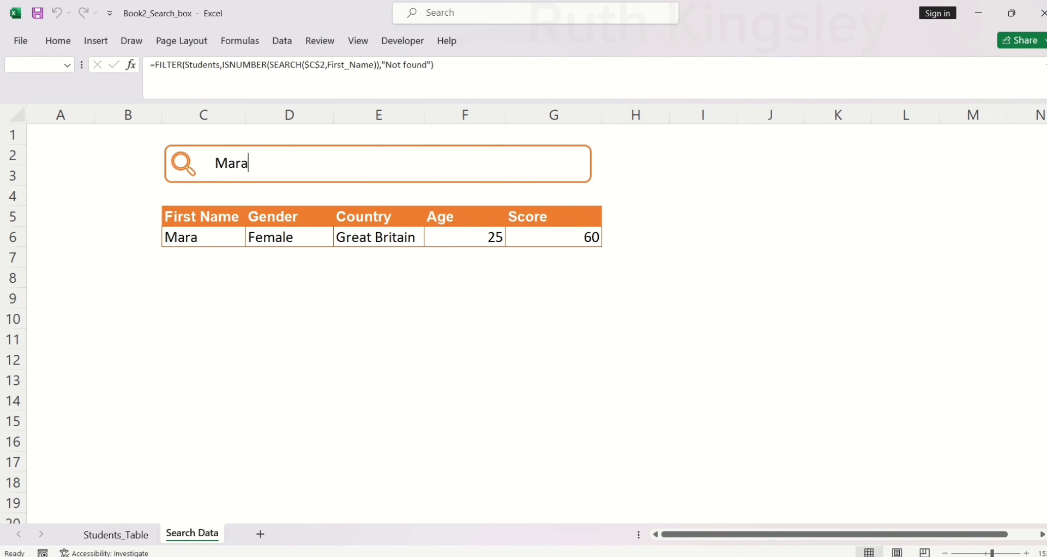
key("BackSpace")
key("BackSpace")
key("BackSpace")
key("BackSpace")
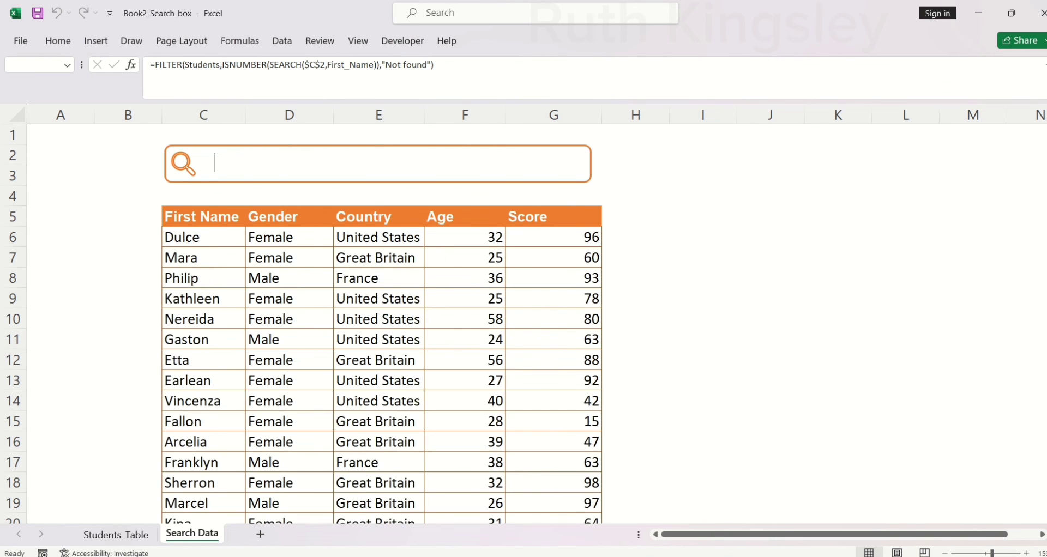